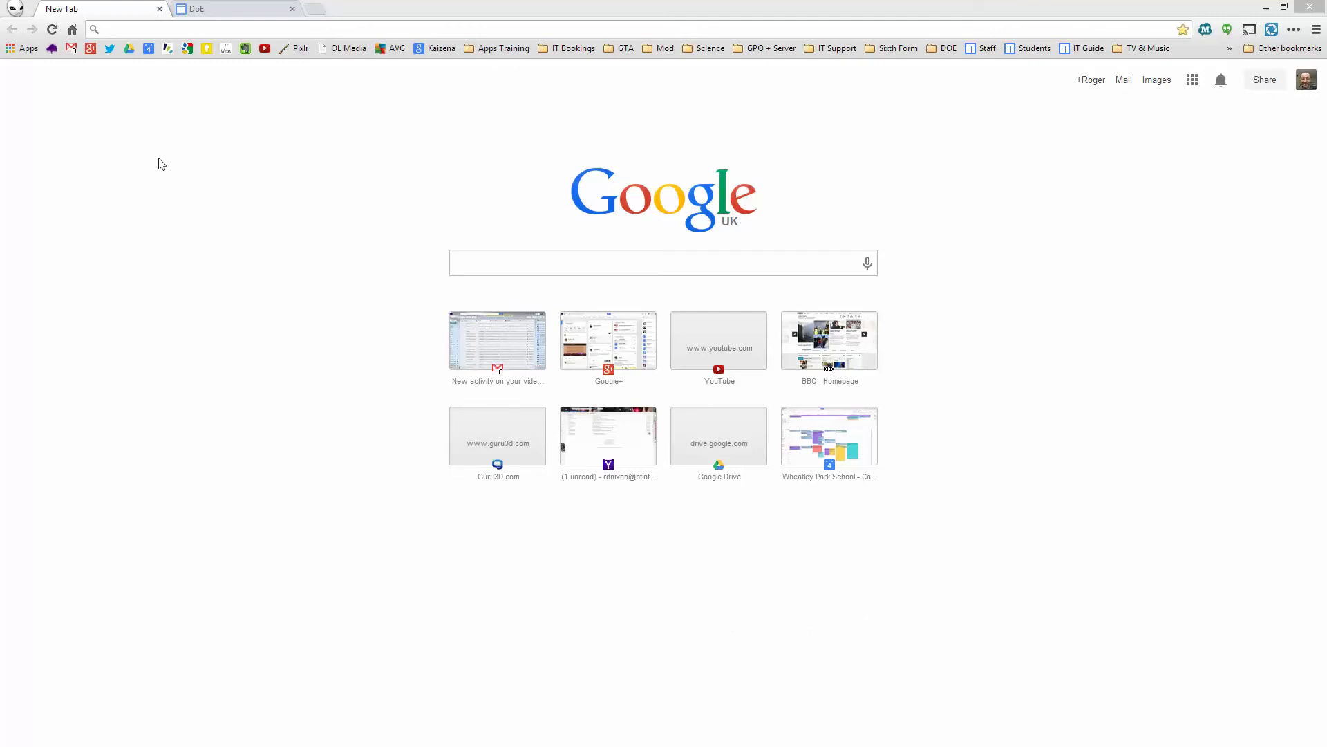
# Search Google for 'google analytics' and open the official Google Analytics website
pyautogui.click(132, 29)
pyautogui.write('google')
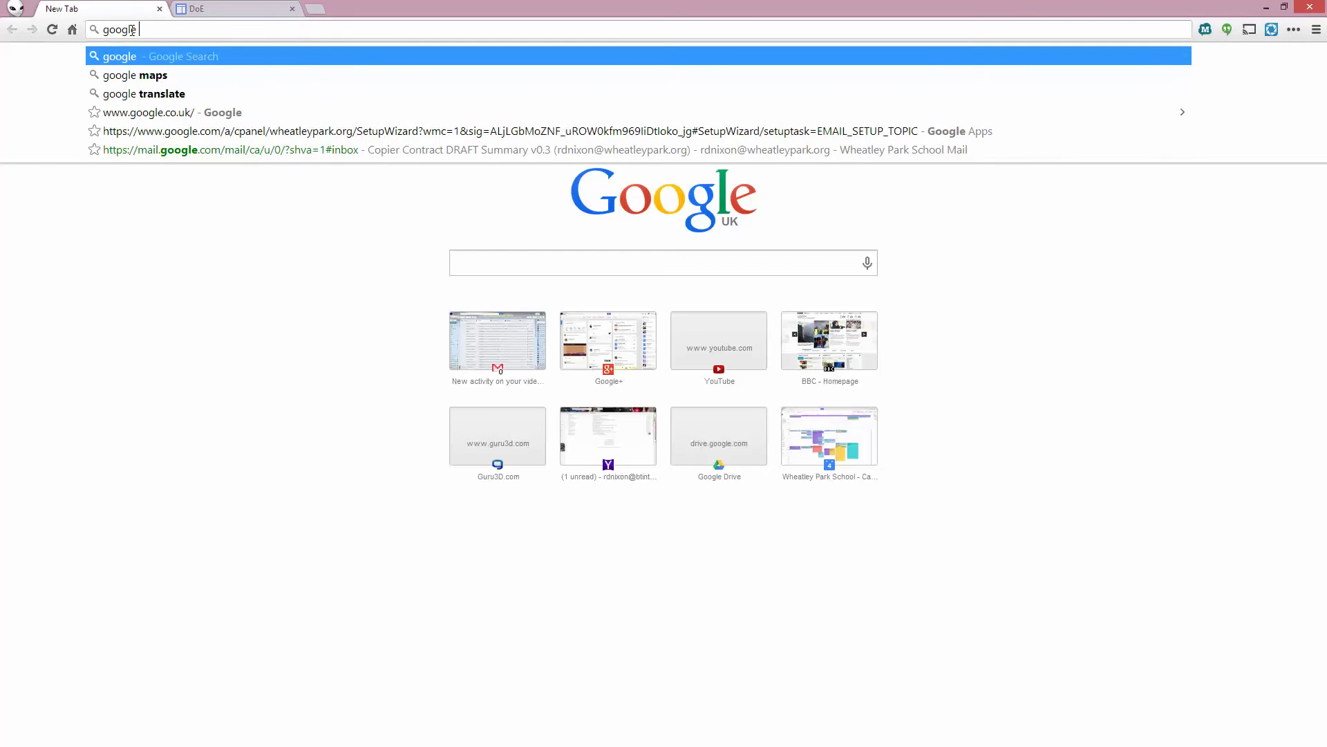
pyautogui.write(' analyt')
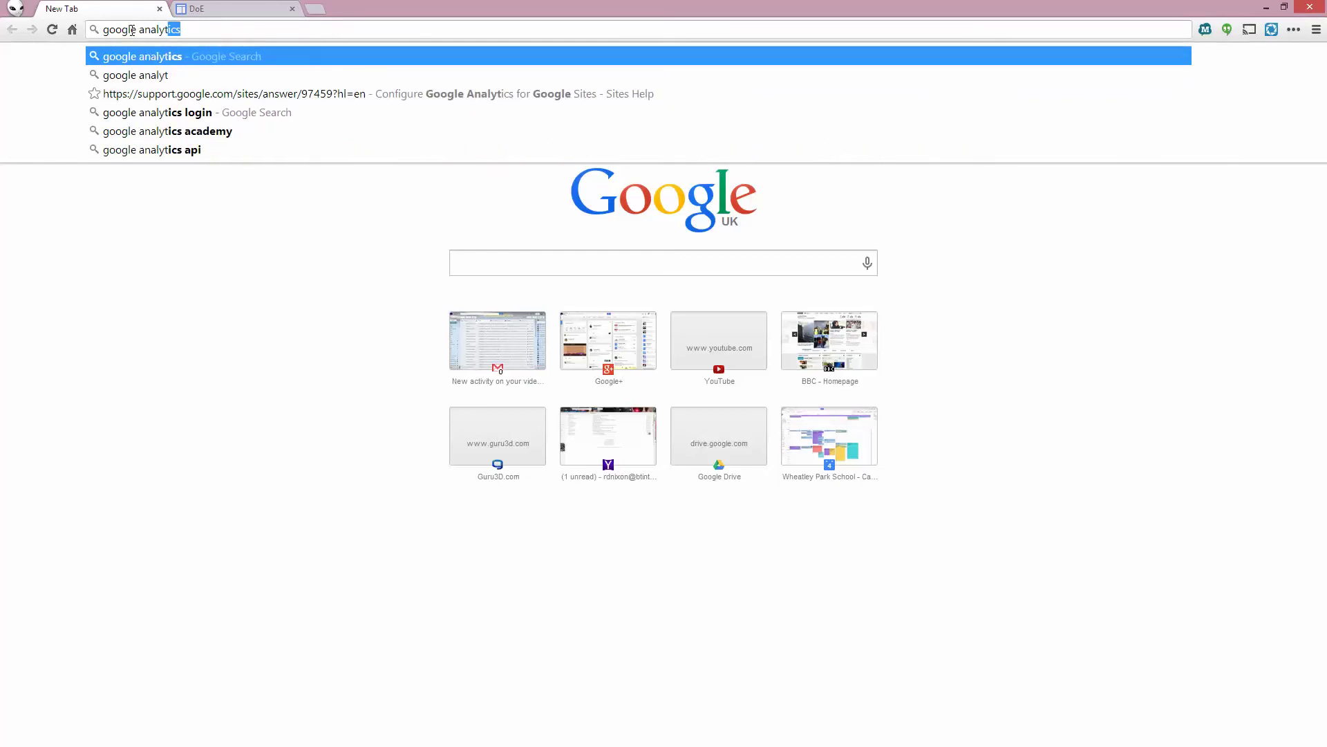
pyautogui.write('ics')
pyautogui.press('Return')
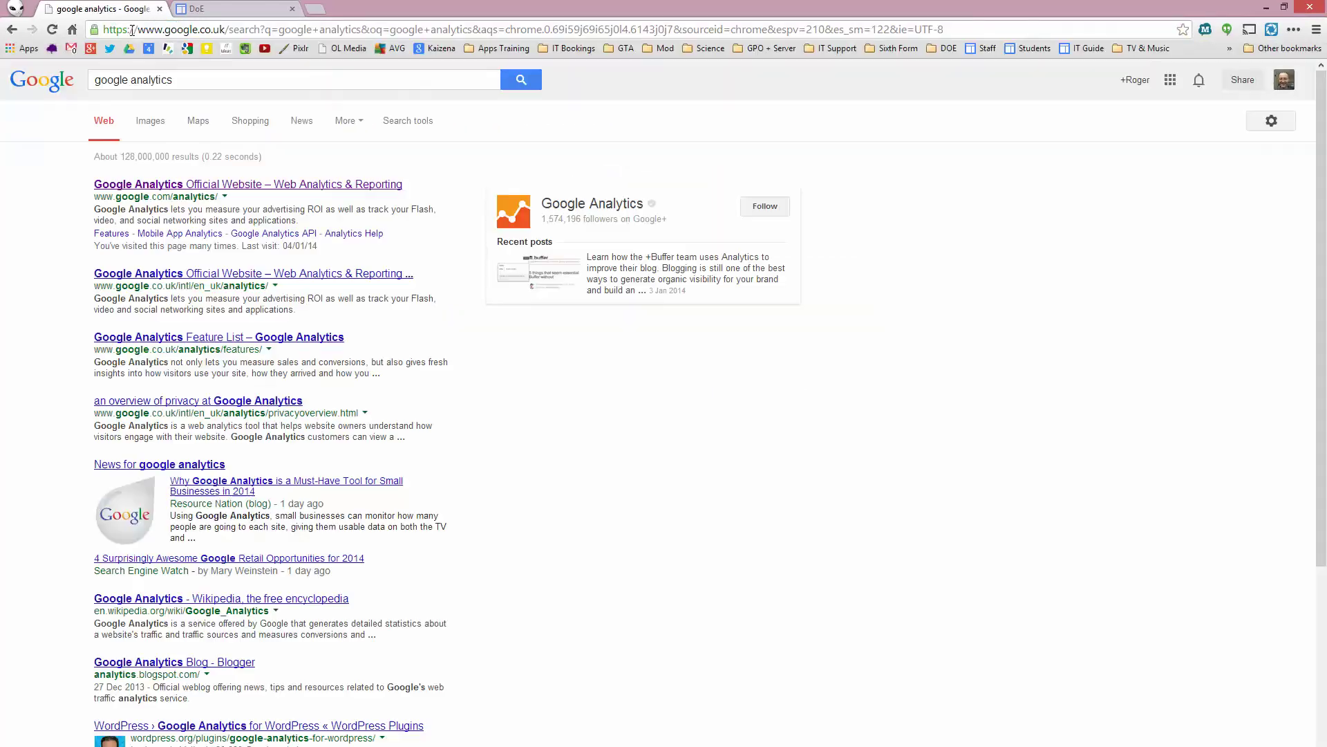
pyautogui.click(281, 189)
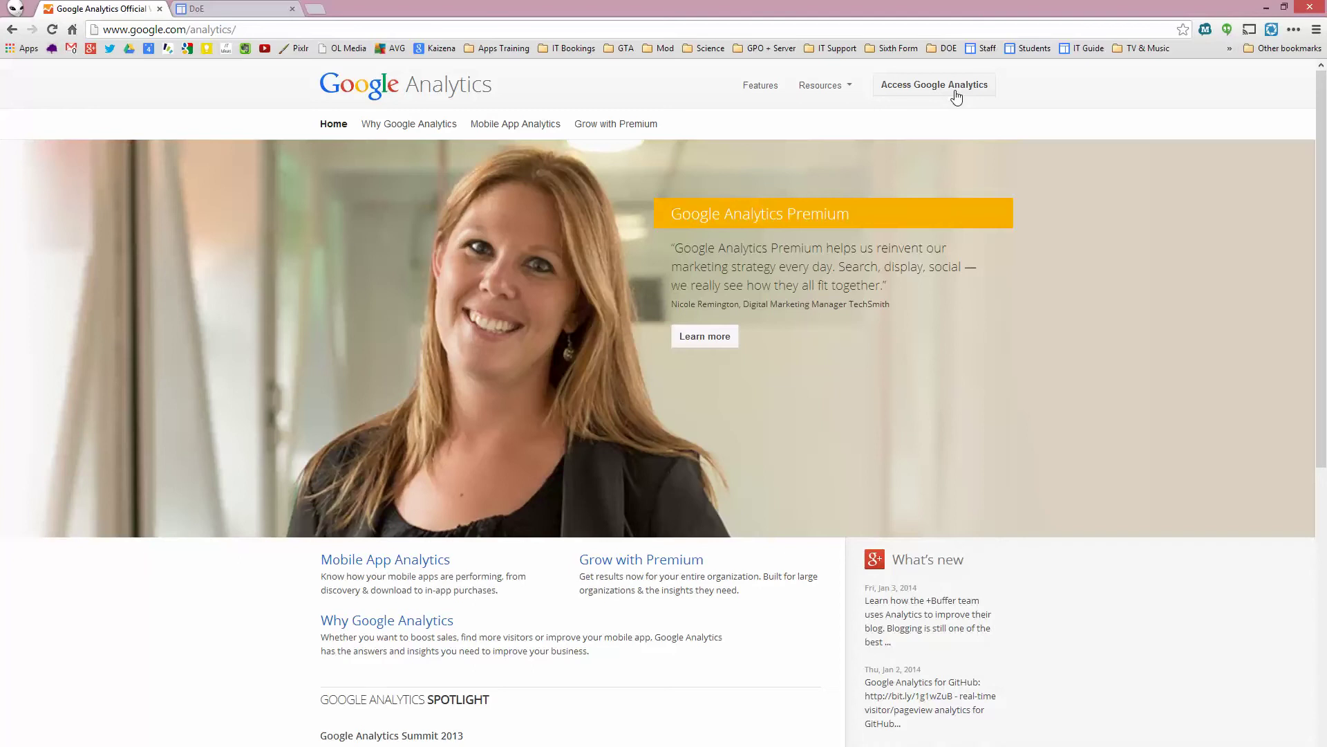
# Access Google Analytics, go to Admin, and choose Create new account from the Account list
pyautogui.click(956, 96)
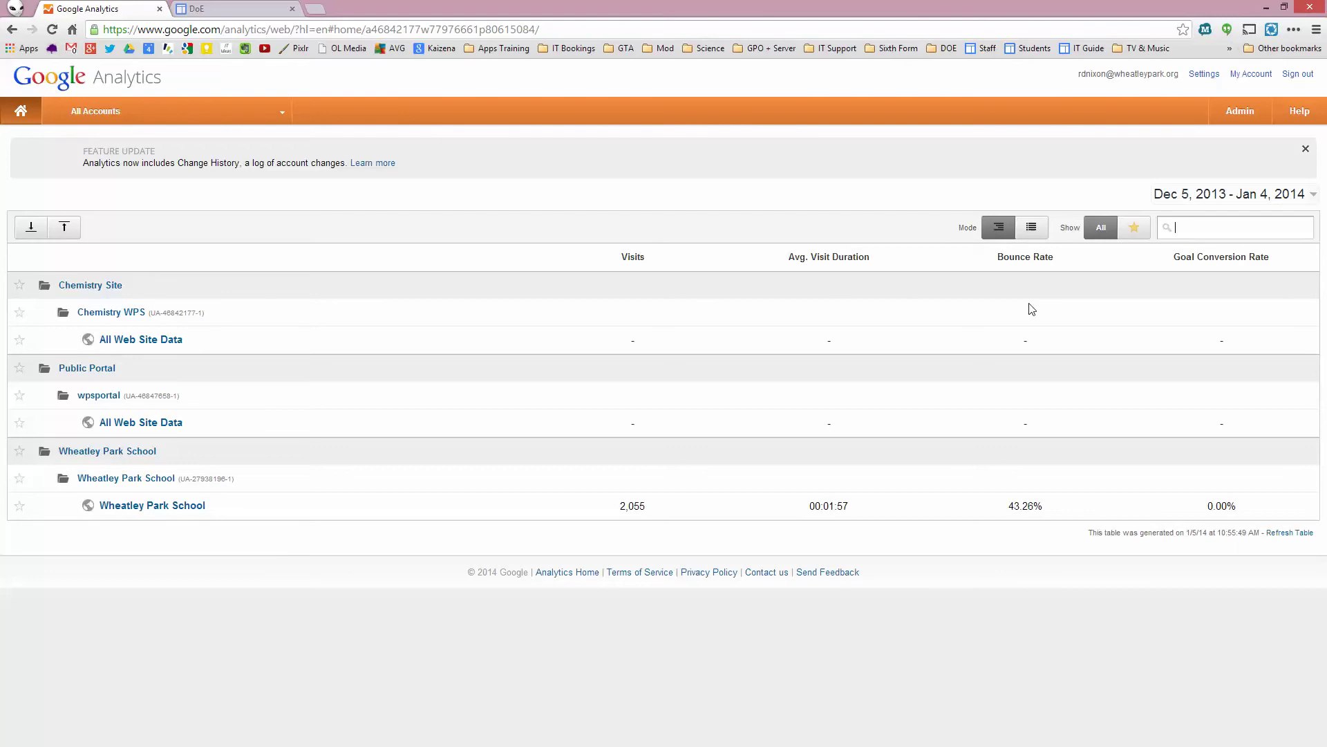
pyautogui.click(1242, 112)
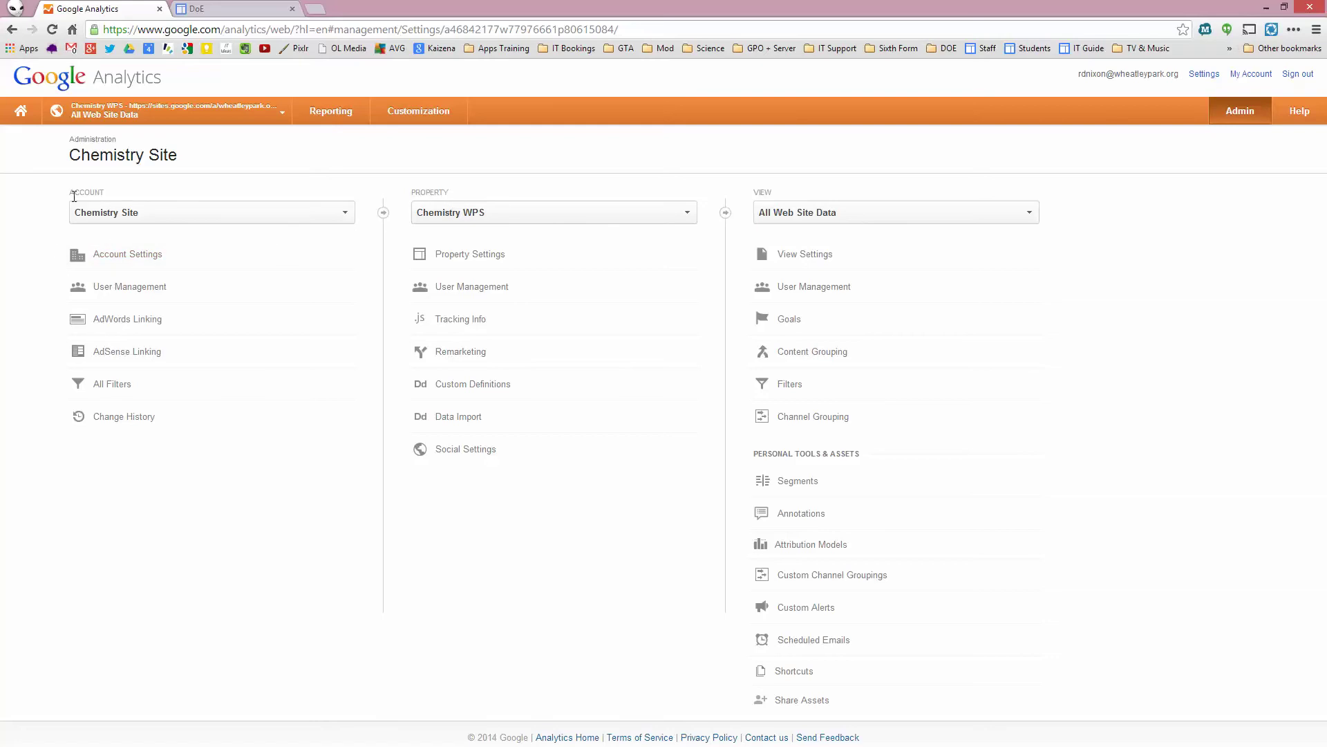
pyautogui.click(219, 214)
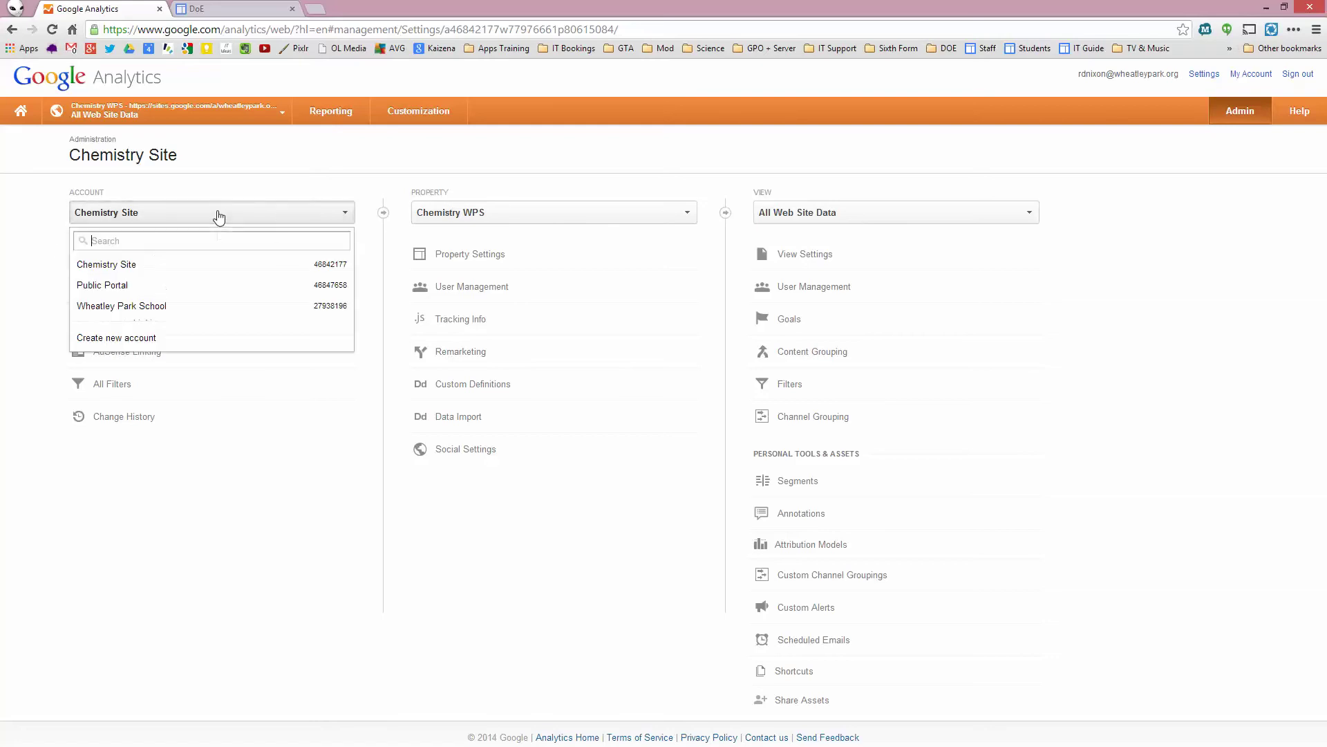
pyautogui.click(130, 340)
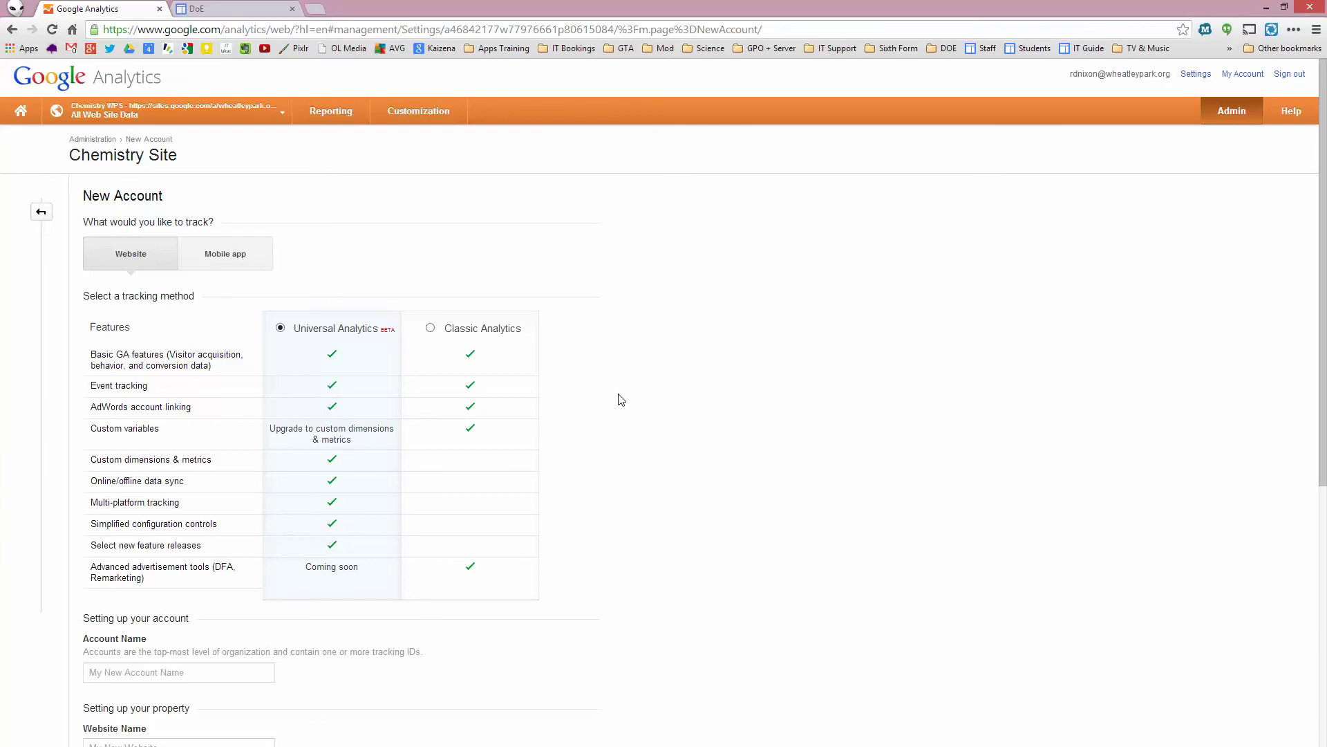
pyautogui.scroll(-2, 620, 400)
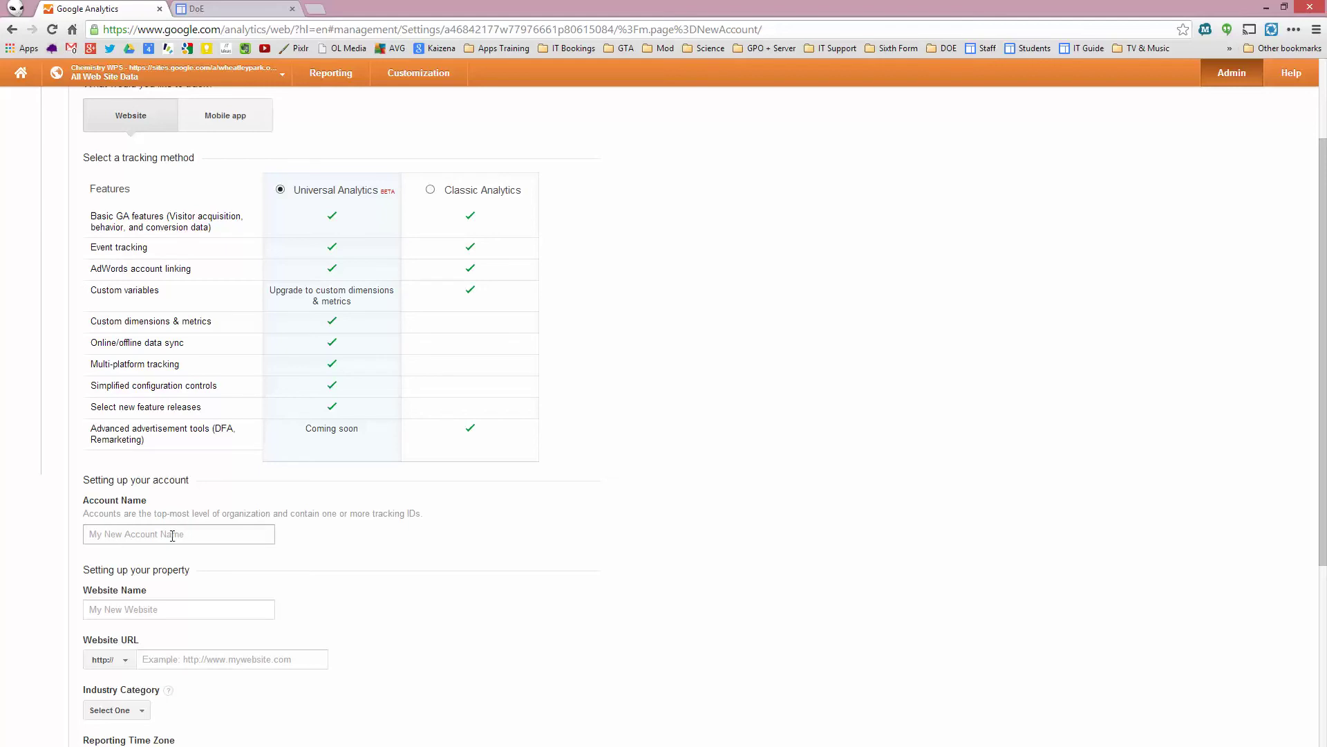
pyautogui.click(104, 535)
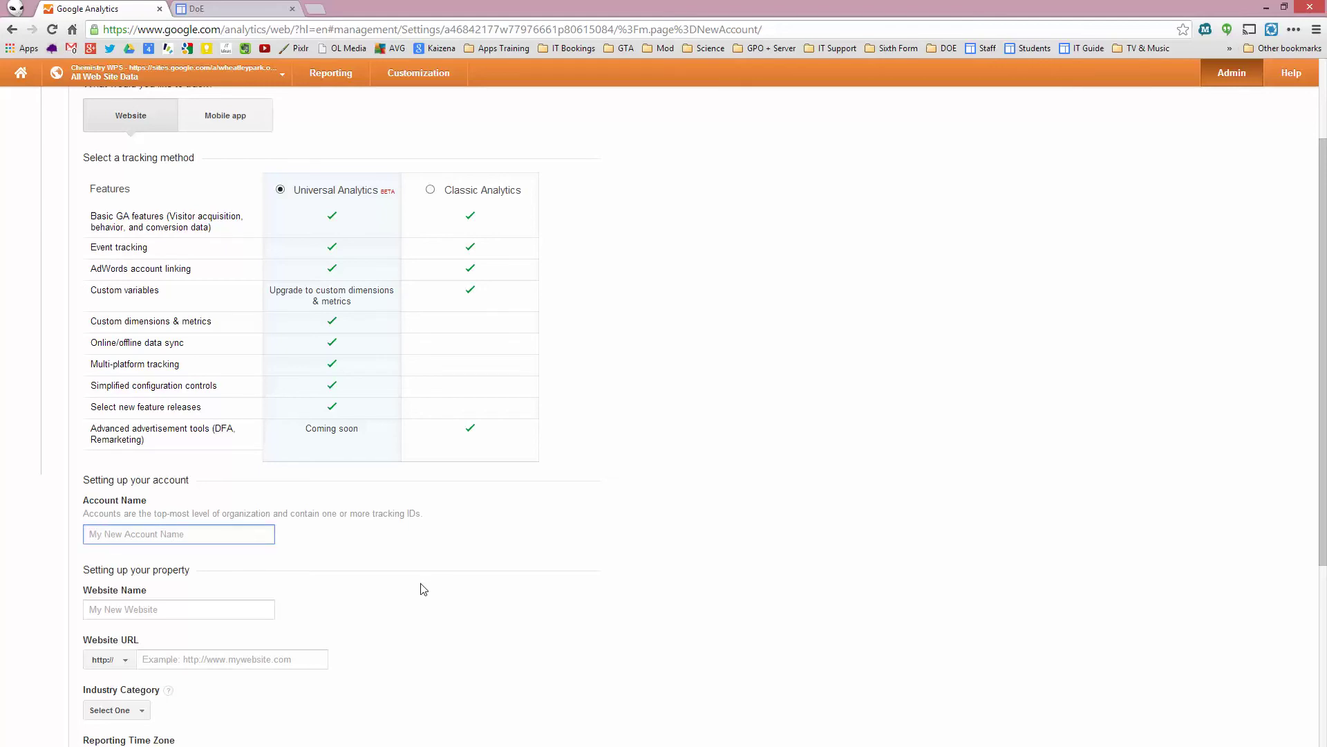
pyautogui.write('DOE')
pyautogui.click(138, 609)
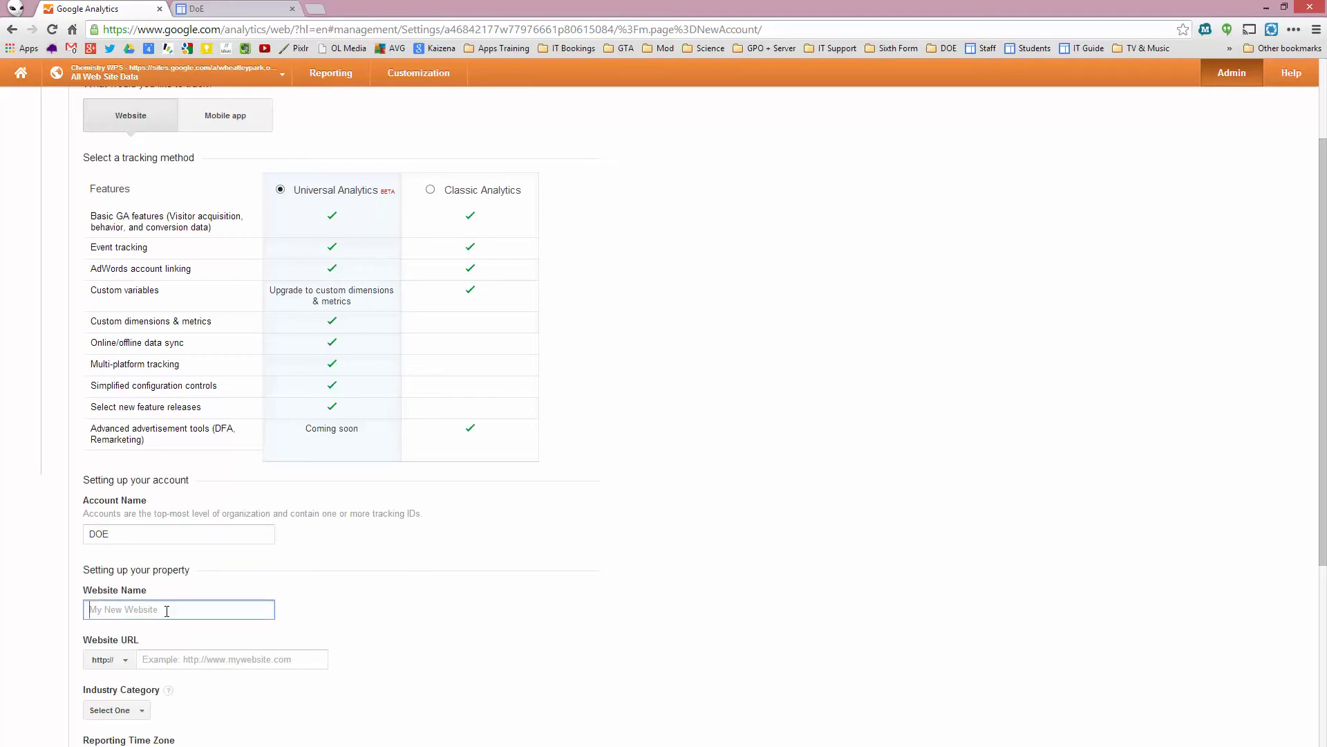
pyautogui.write('DOE')
pyautogui.click(167, 662)
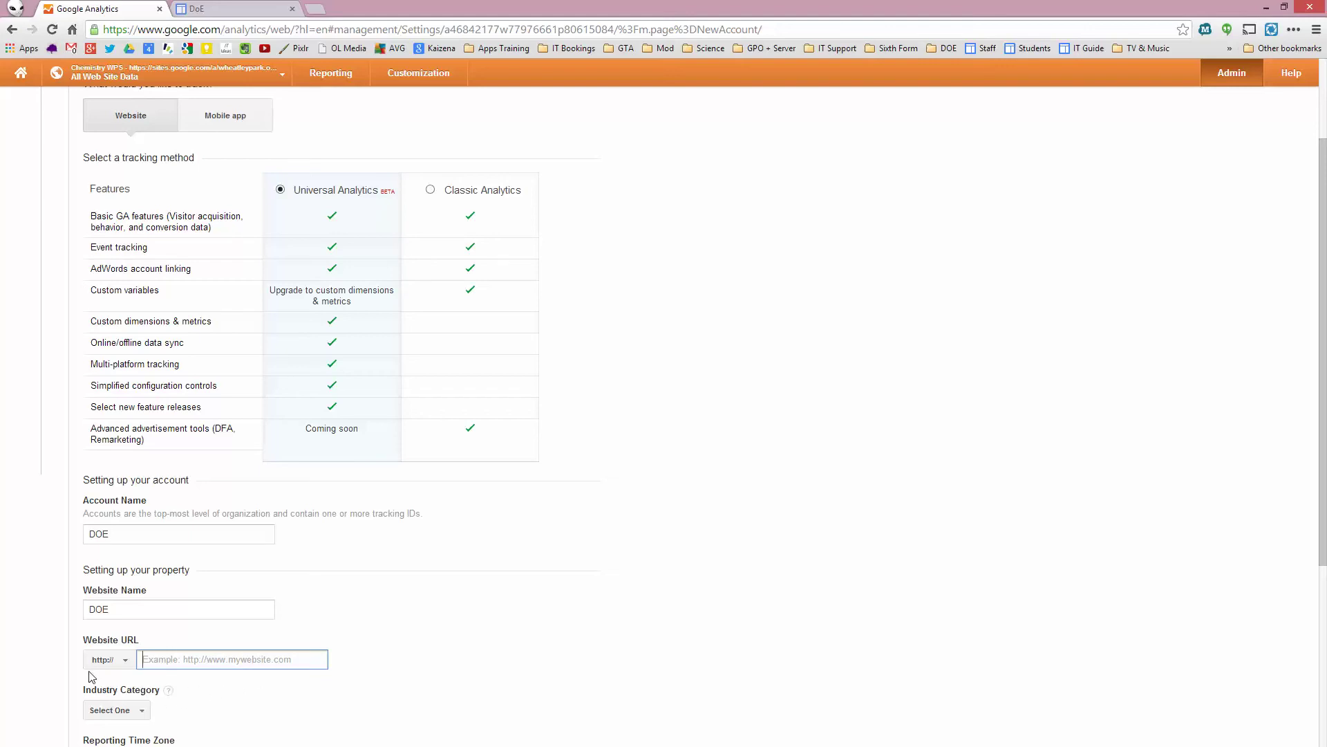
pyautogui.click(124, 660)
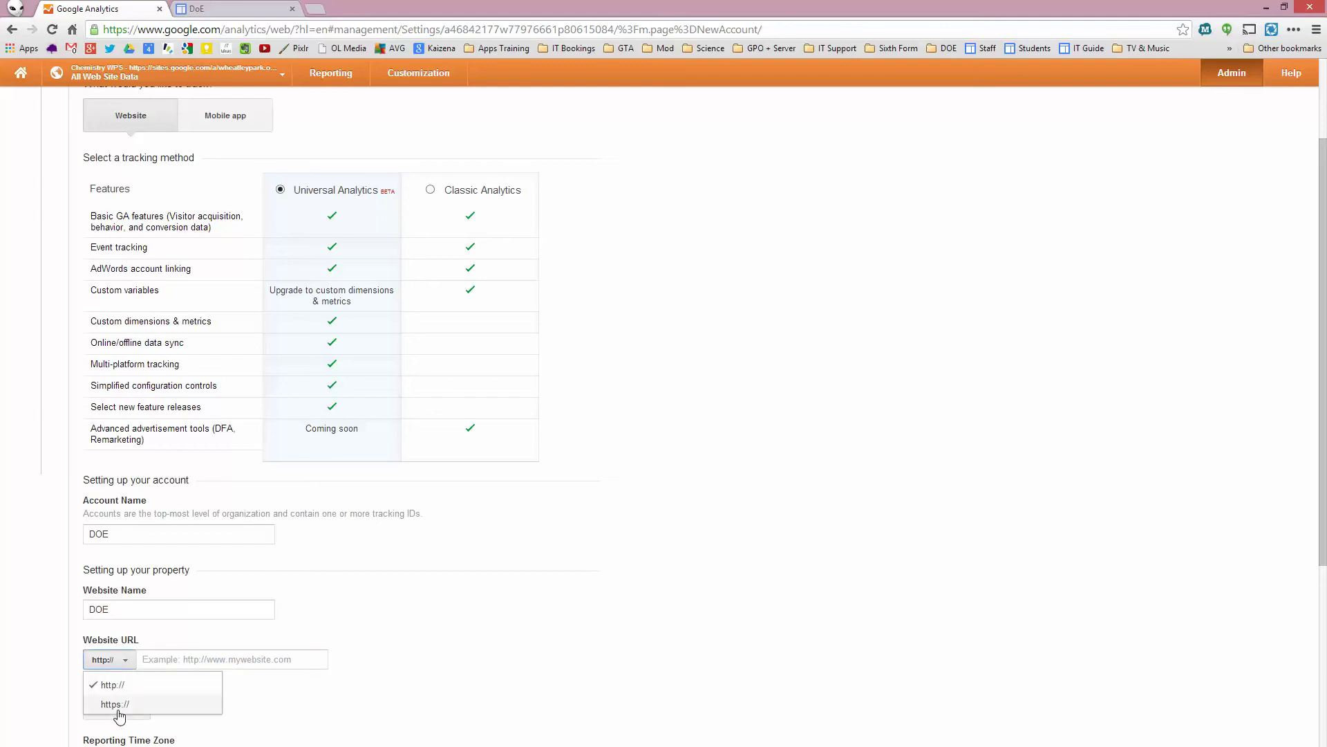
pyautogui.click(115, 704)
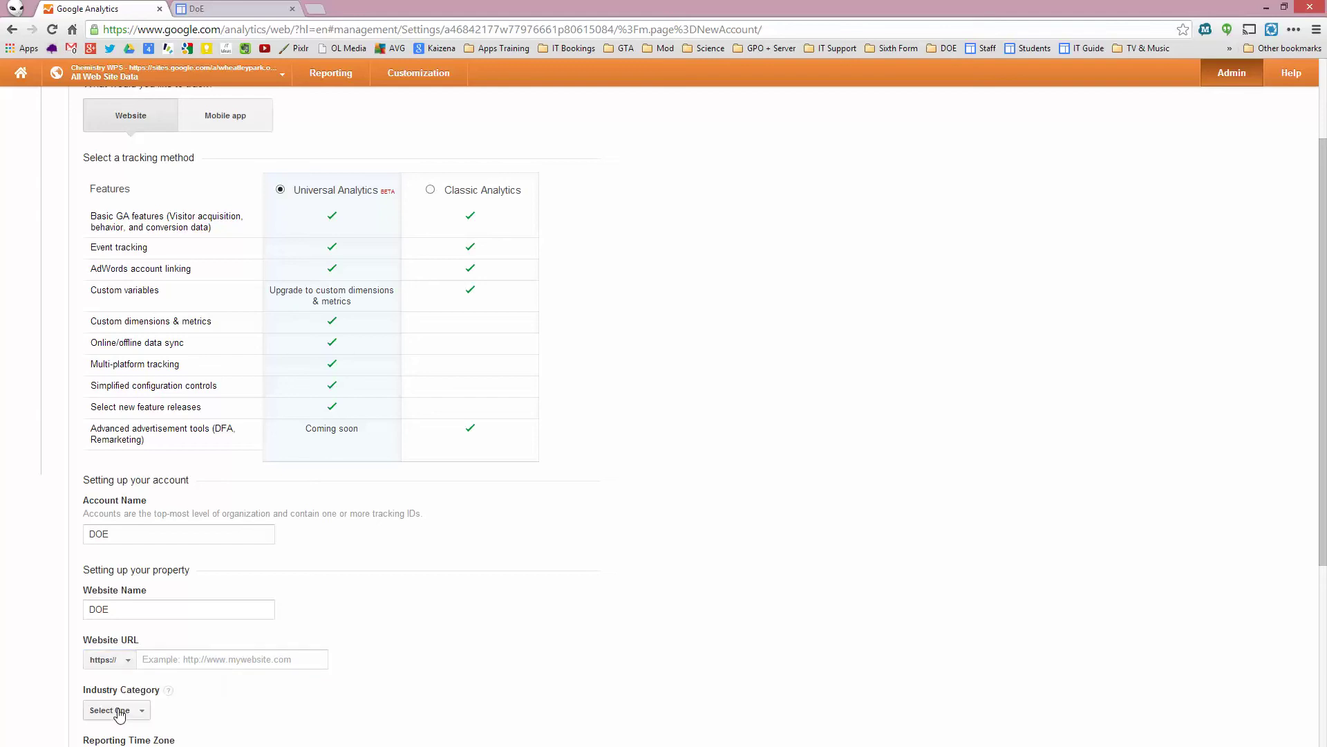
# Copy the DoE site's web address from its Google Sites tab and return to Analytics
pyautogui.click(216, 8)
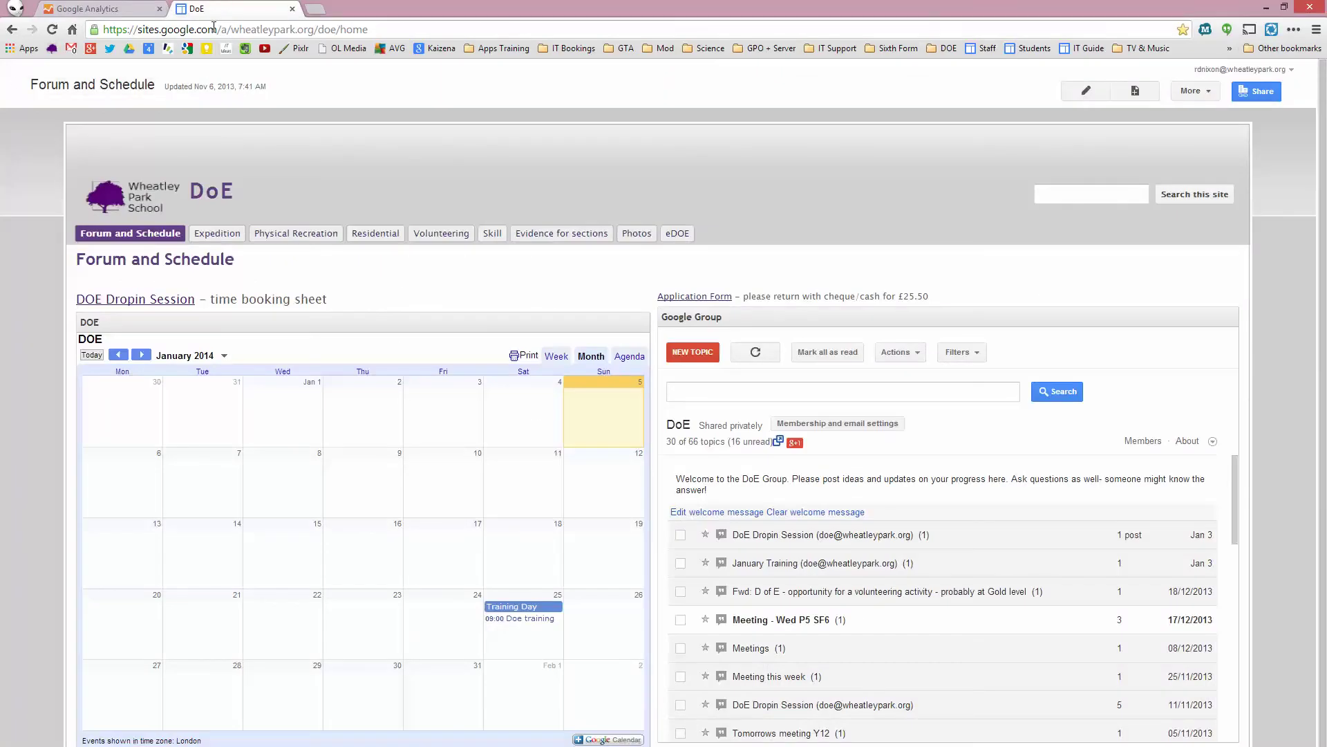
pyautogui.moveTo(137, 30); pyautogui.dragTo(383, 31)
pyautogui.rightClick(299, 34)
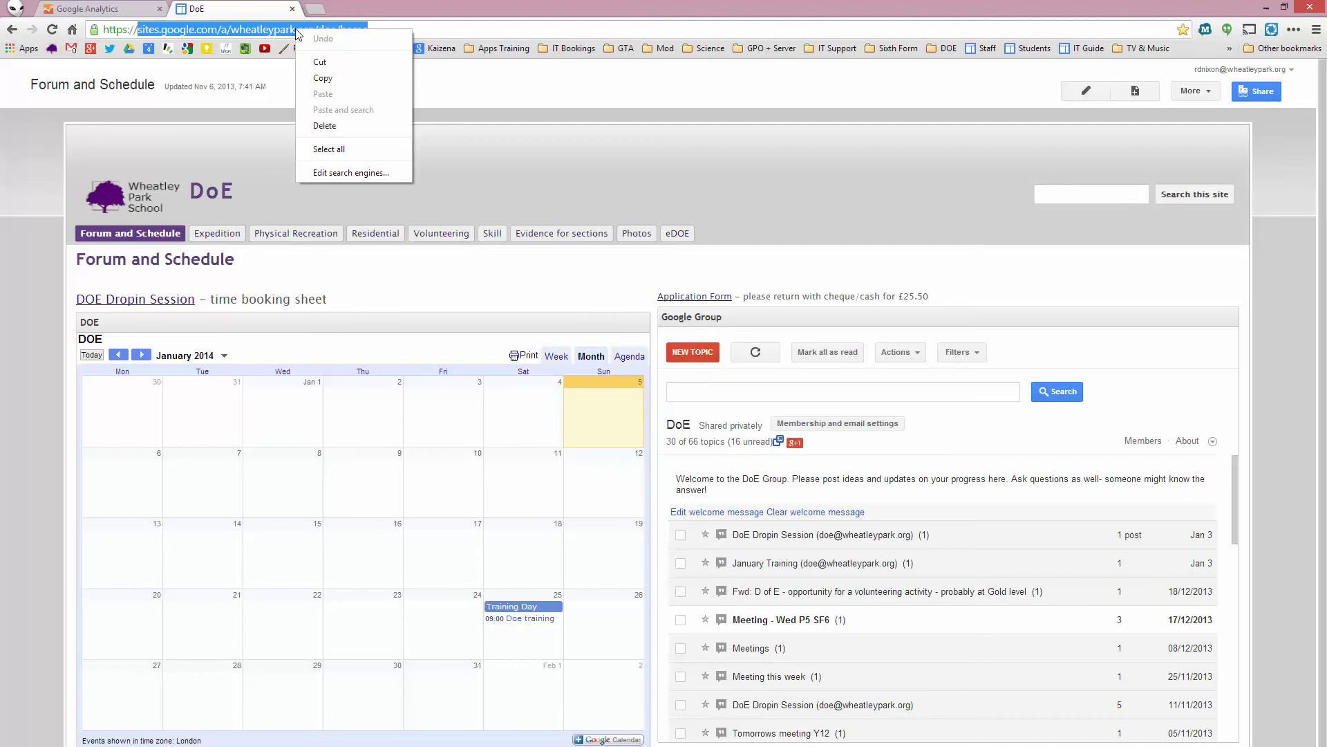
pyautogui.click(323, 78)
pyautogui.click(102, 9)
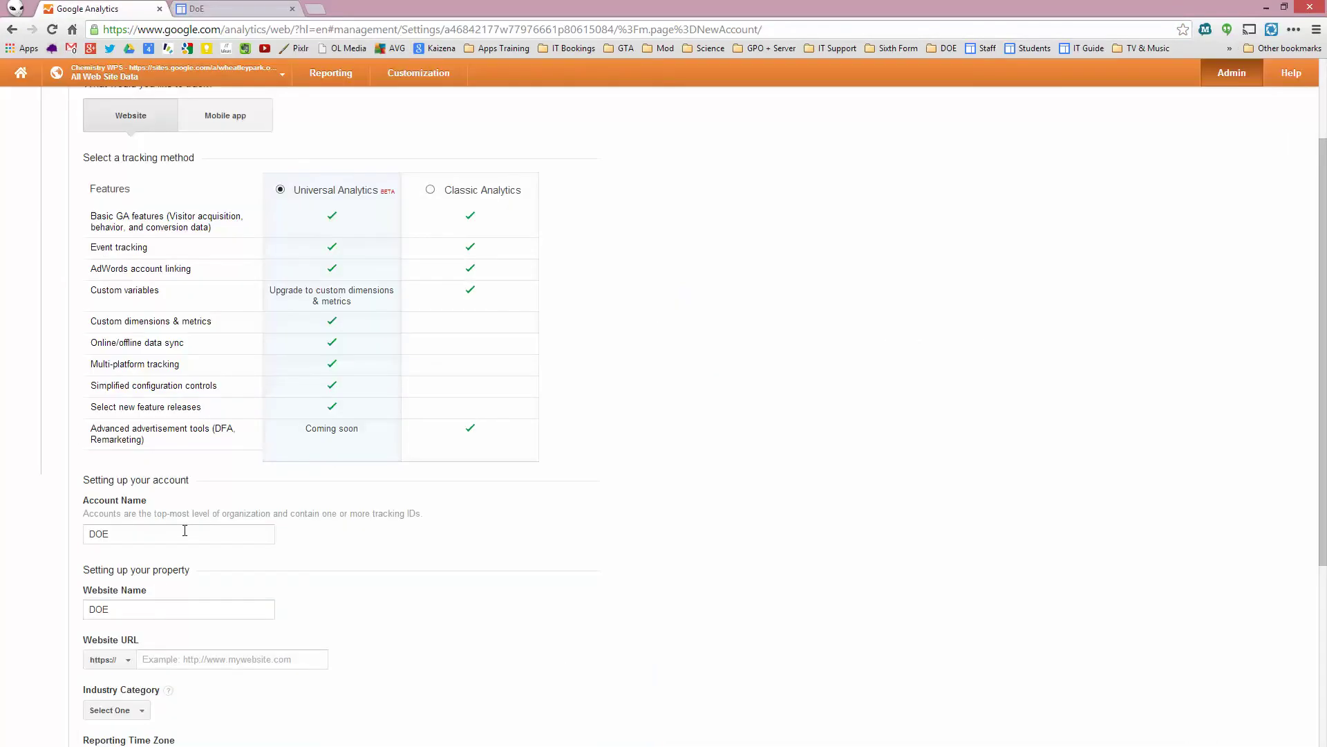
# Paste the DoE site address as the Website URL and choose the Jobs and Education category
pyautogui.click(167, 660)
pyautogui.hotkey('ctrl', 'v')
pyautogui.scroll(-3, 459, 599)
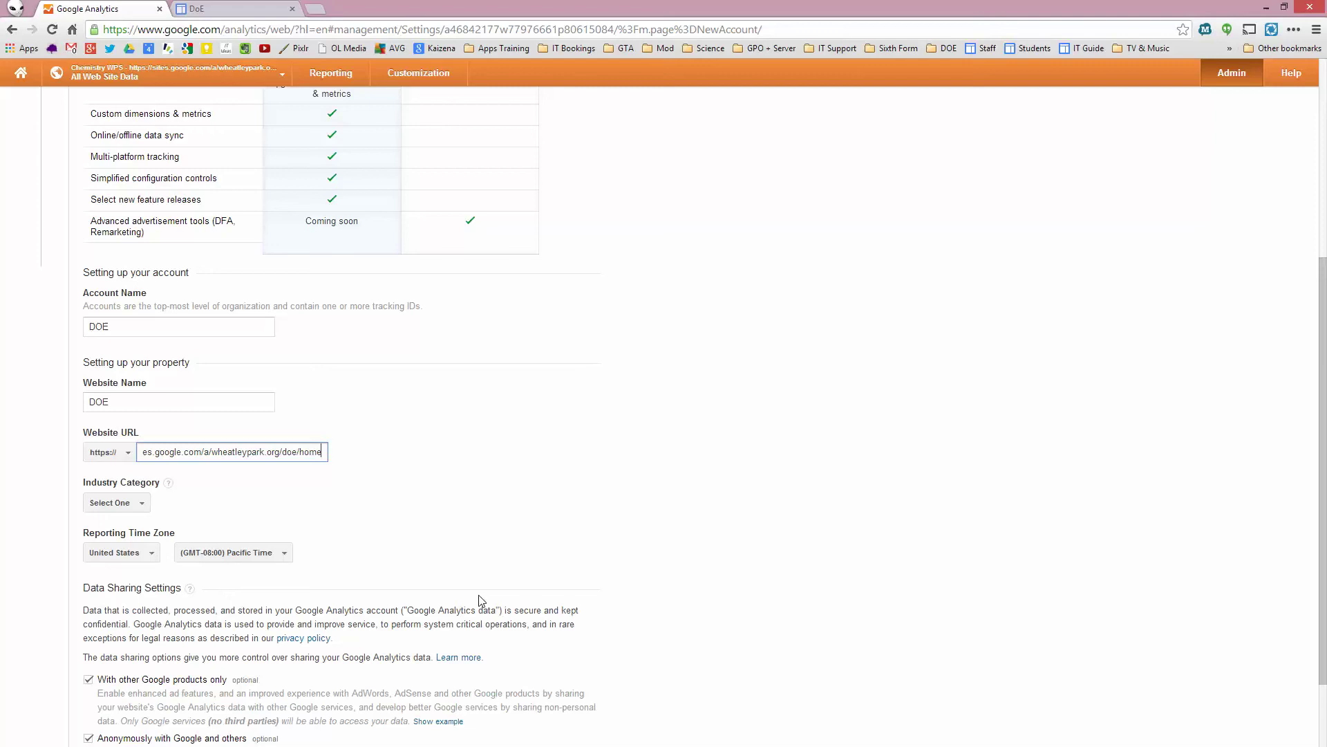
pyautogui.click(134, 504)
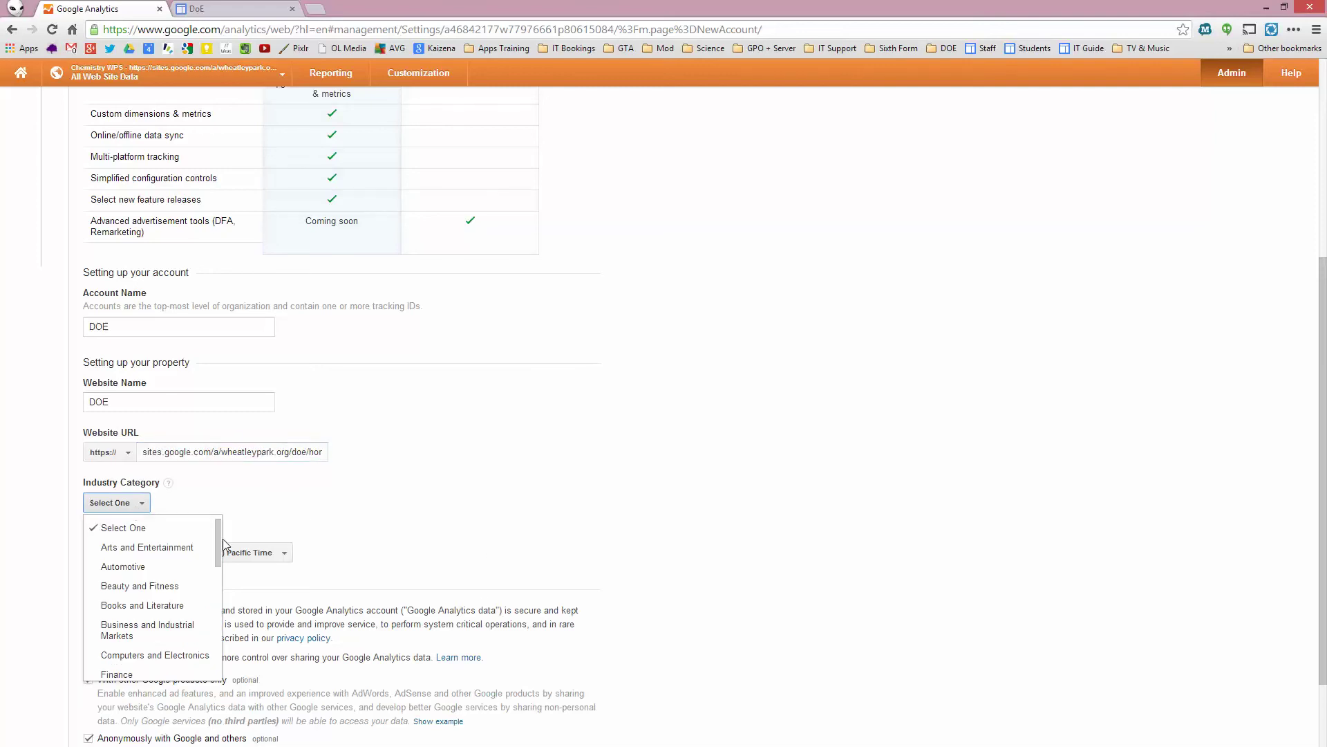
pyautogui.moveTo(219, 545); pyautogui.dragTo(220, 602)
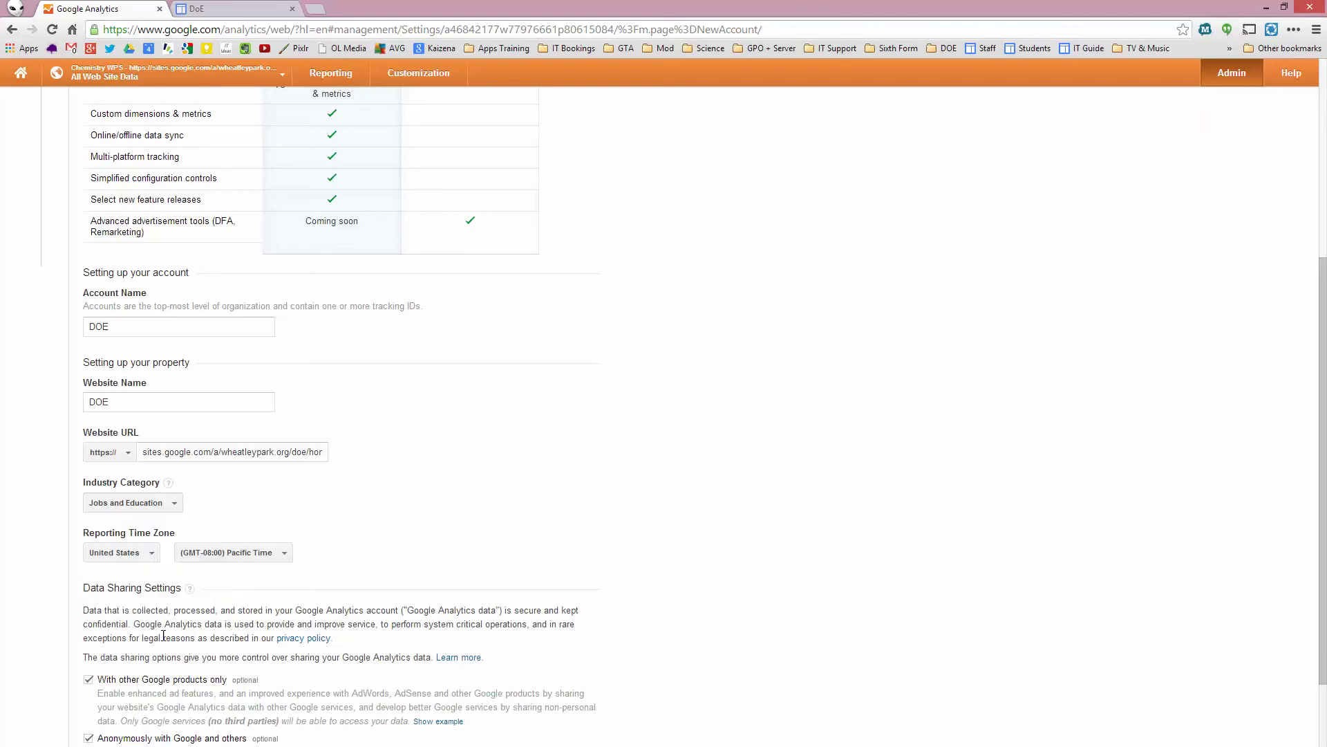
# Set the reporting time zone to United Kingdom, (GMT+00:00) London
pyautogui.click(148, 557)
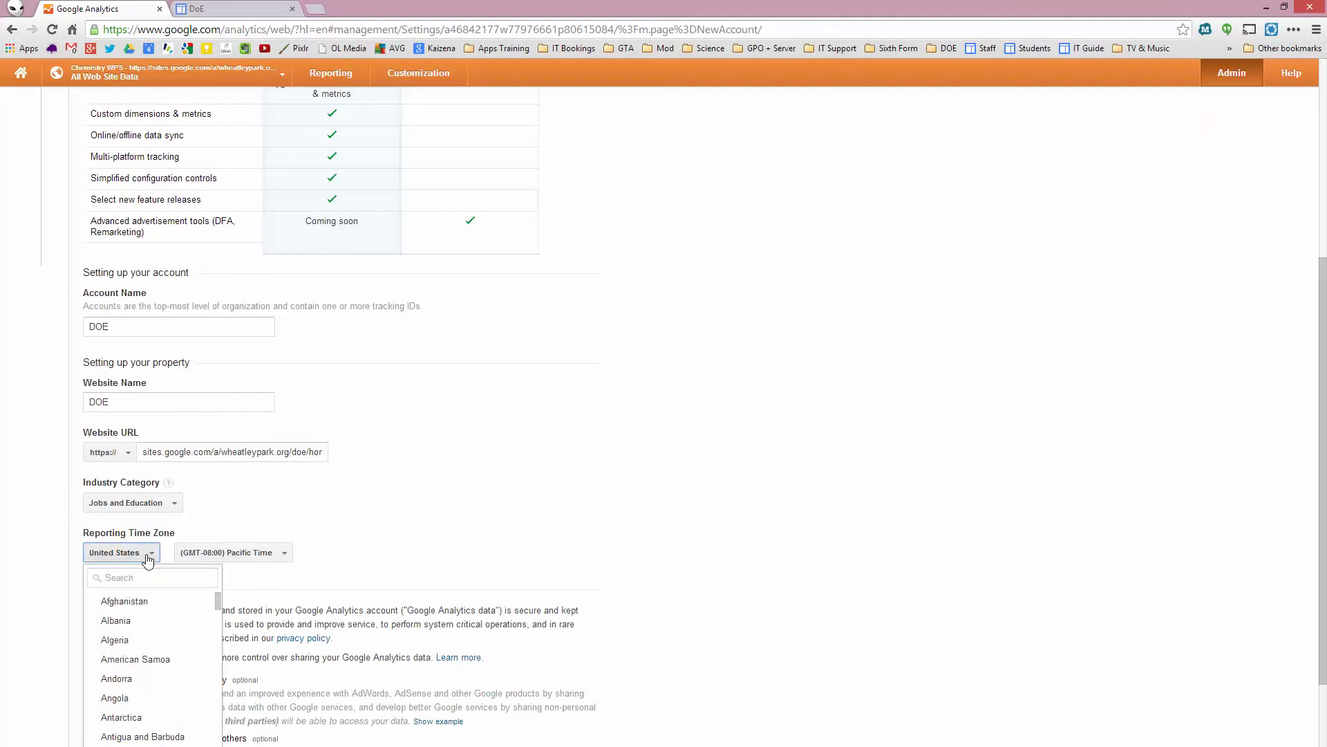
pyautogui.moveTo(217, 600); pyautogui.dragTo(214, 737)
pyautogui.click(150, 696)
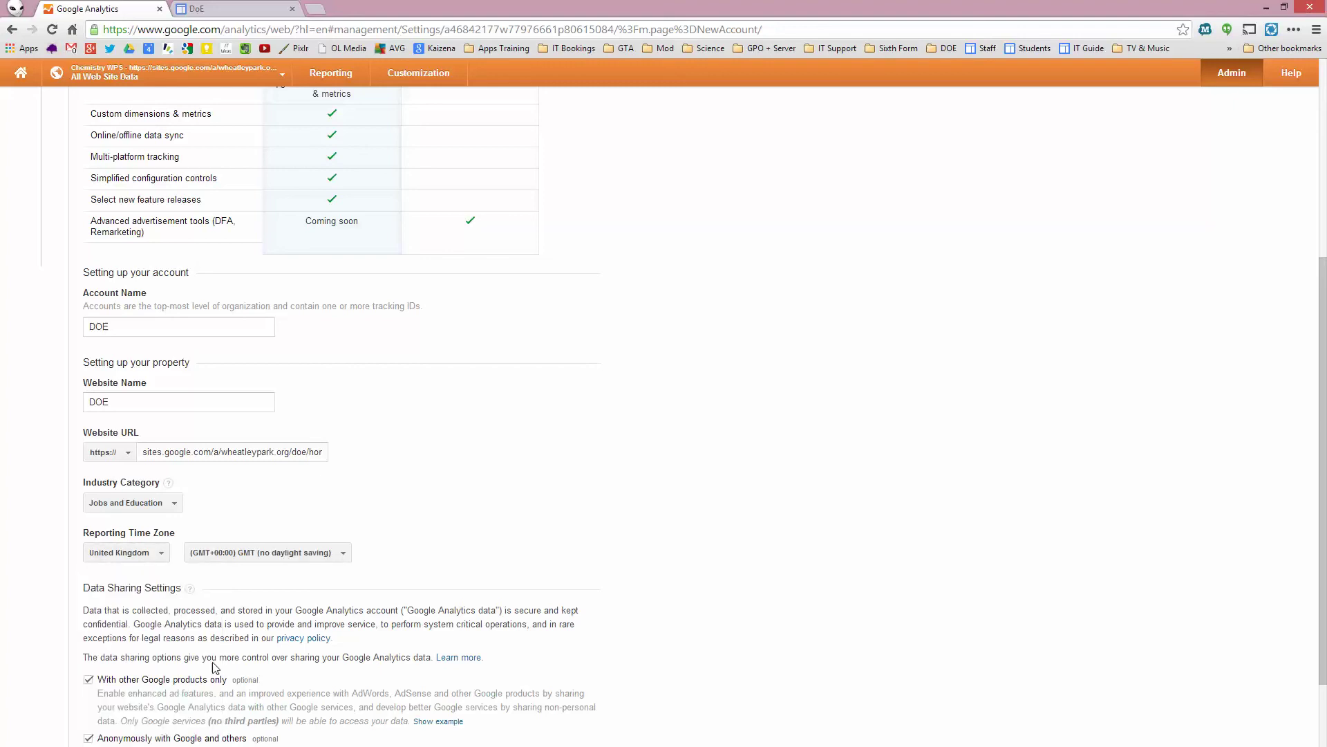
pyautogui.click(290, 557)
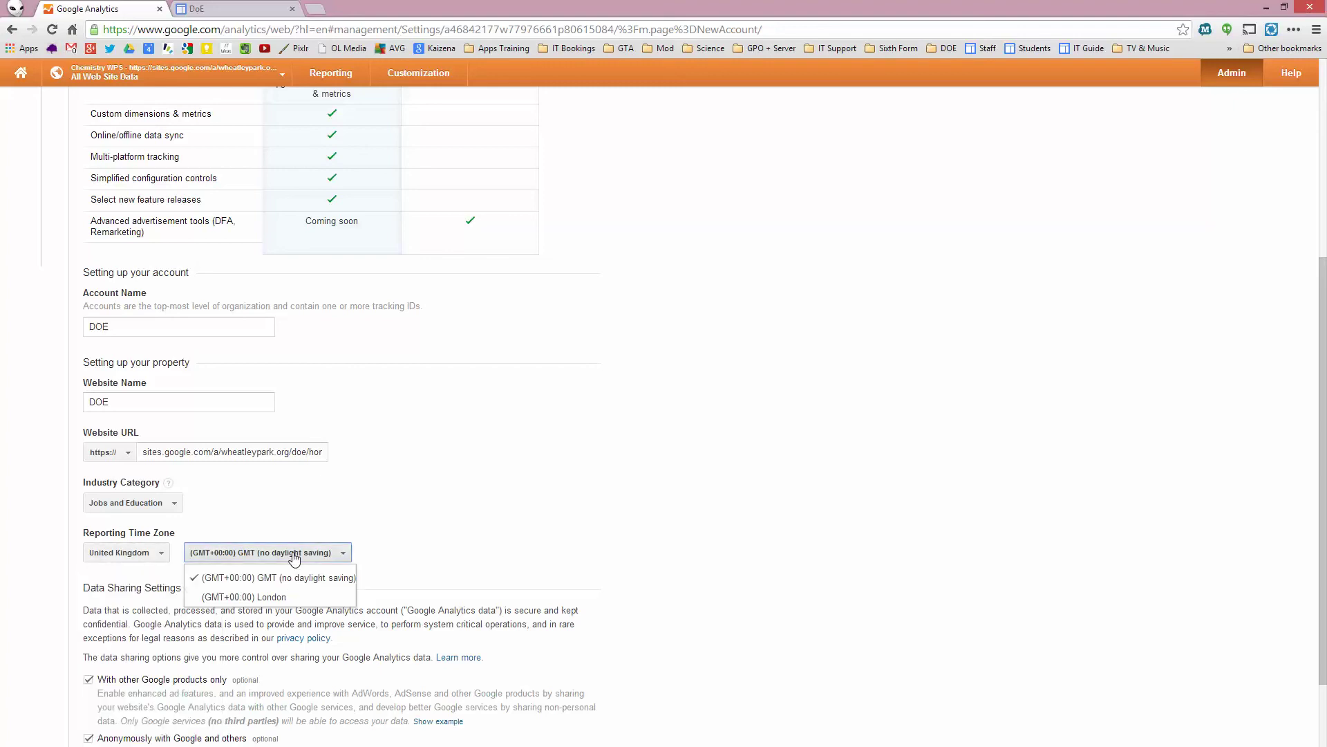
pyautogui.click(258, 597)
pyautogui.scroll(-3, 400, 558)
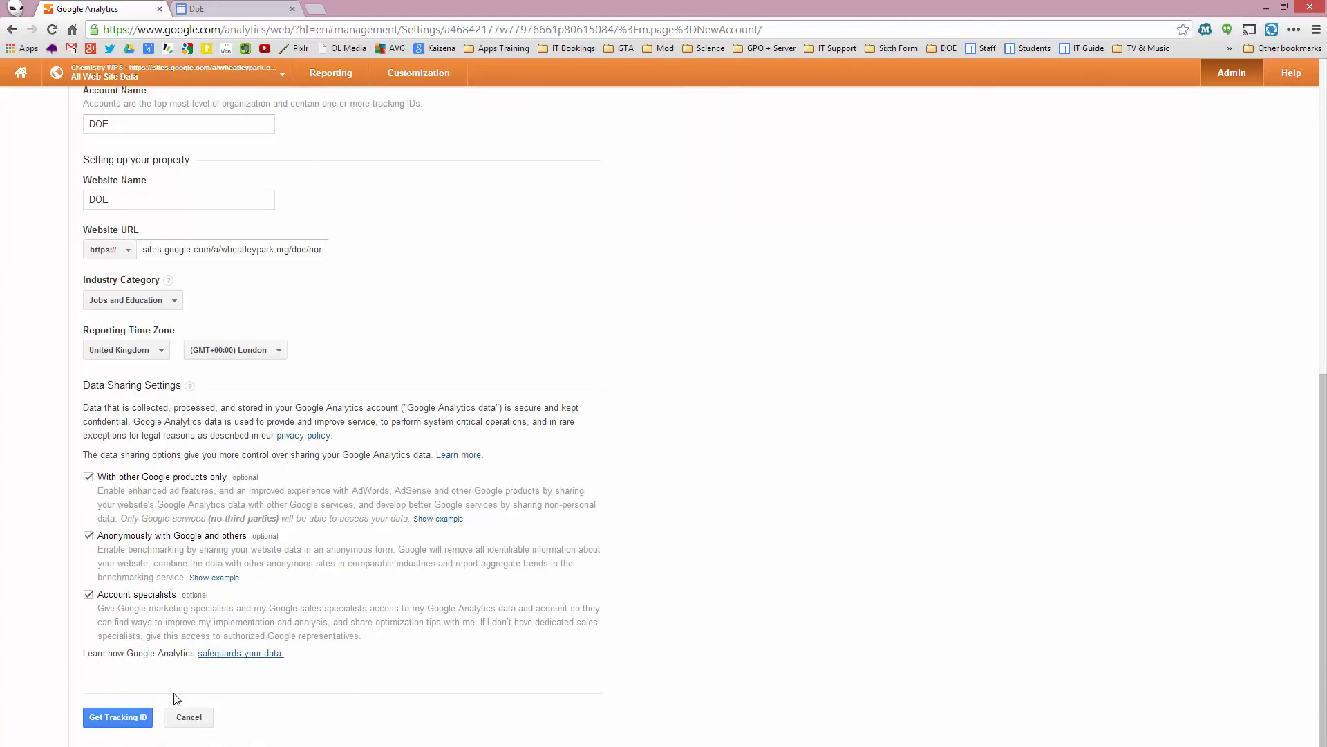
# Get a tracking ID, accept the Terms of Service, and select the issued tracking ID
pyautogui.click(126, 724)
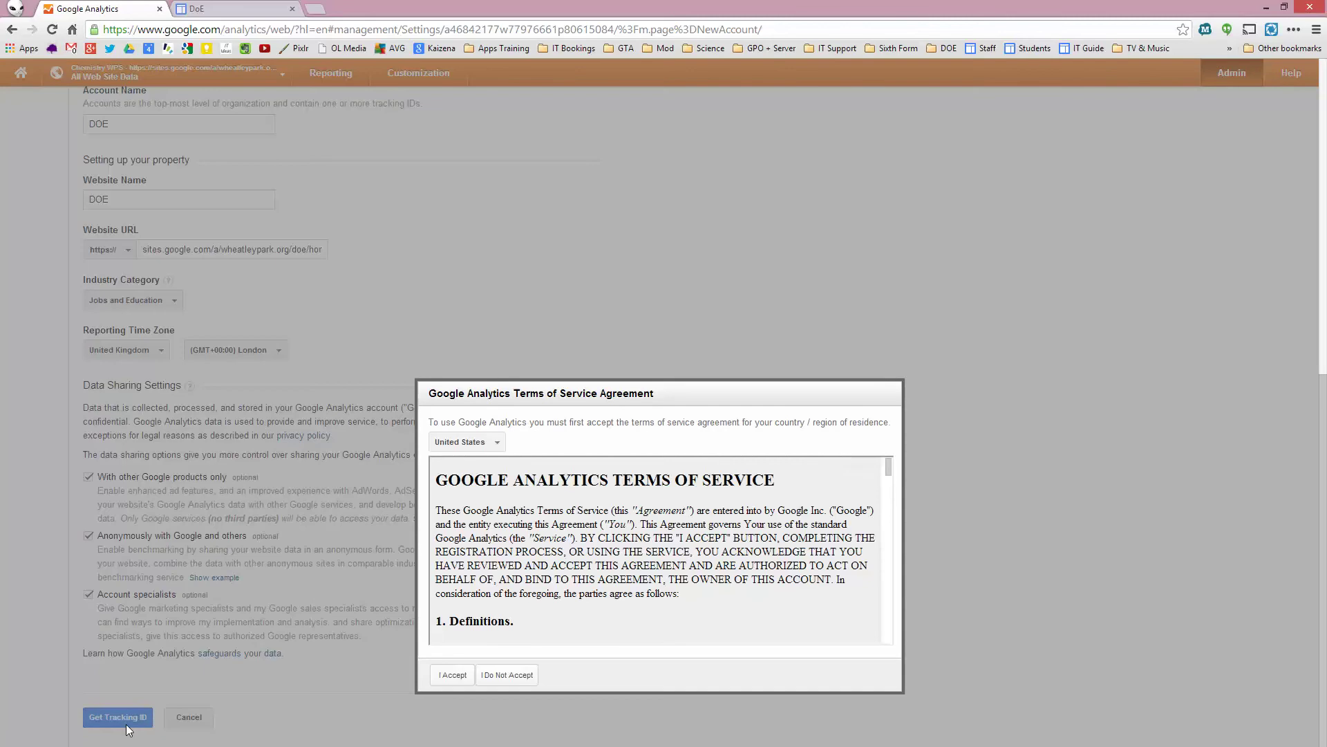
pyautogui.click(452, 674)
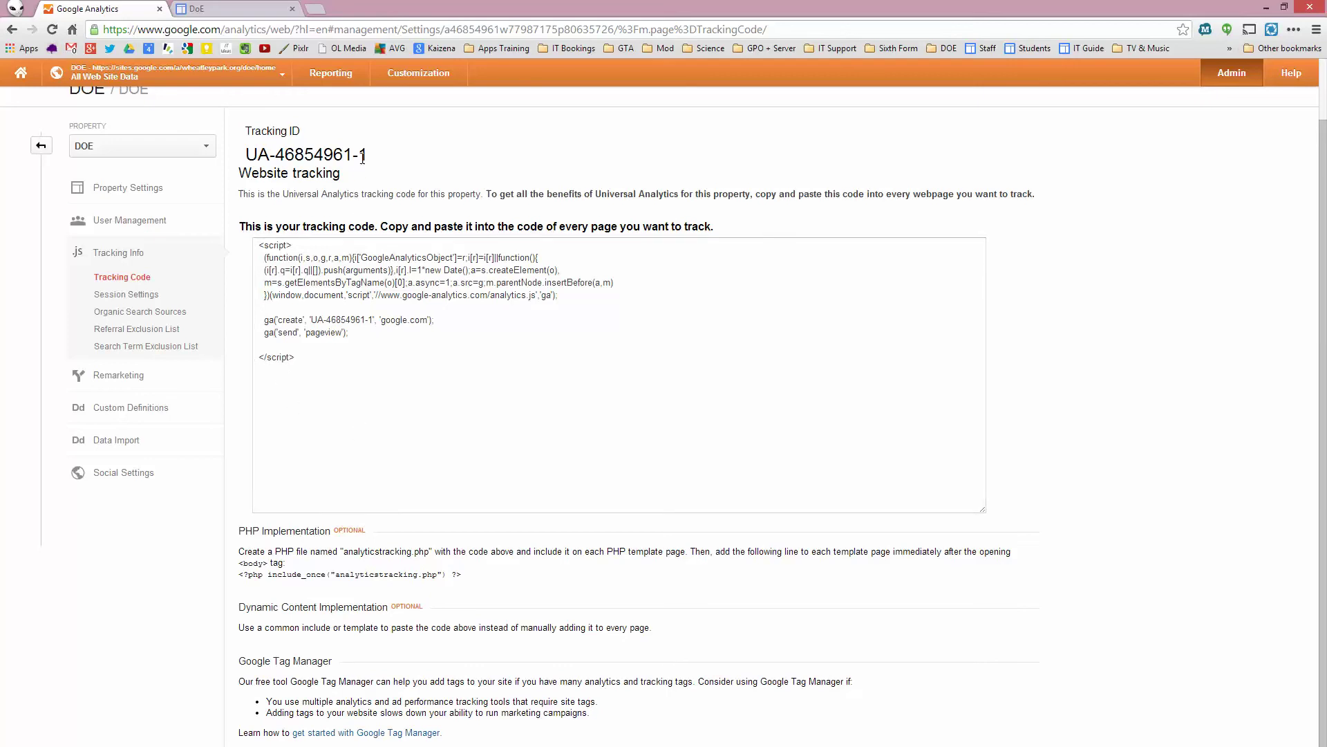
pyautogui.moveTo(374, 159); pyautogui.dragTo(252, 163)
pyautogui.rightClick(279, 164)
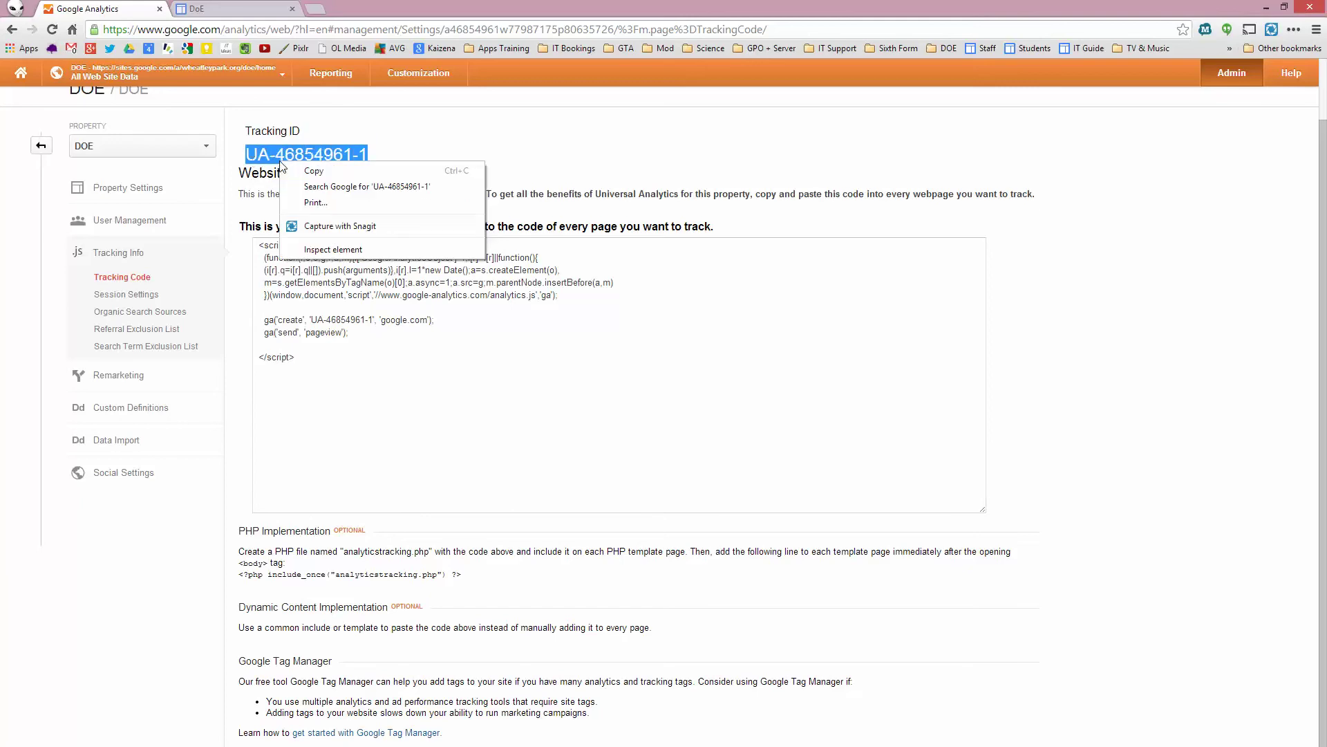
# Copy tracking ID UA-46854961-1 and open the DoE site's Manage site settings
pyautogui.click(314, 170)
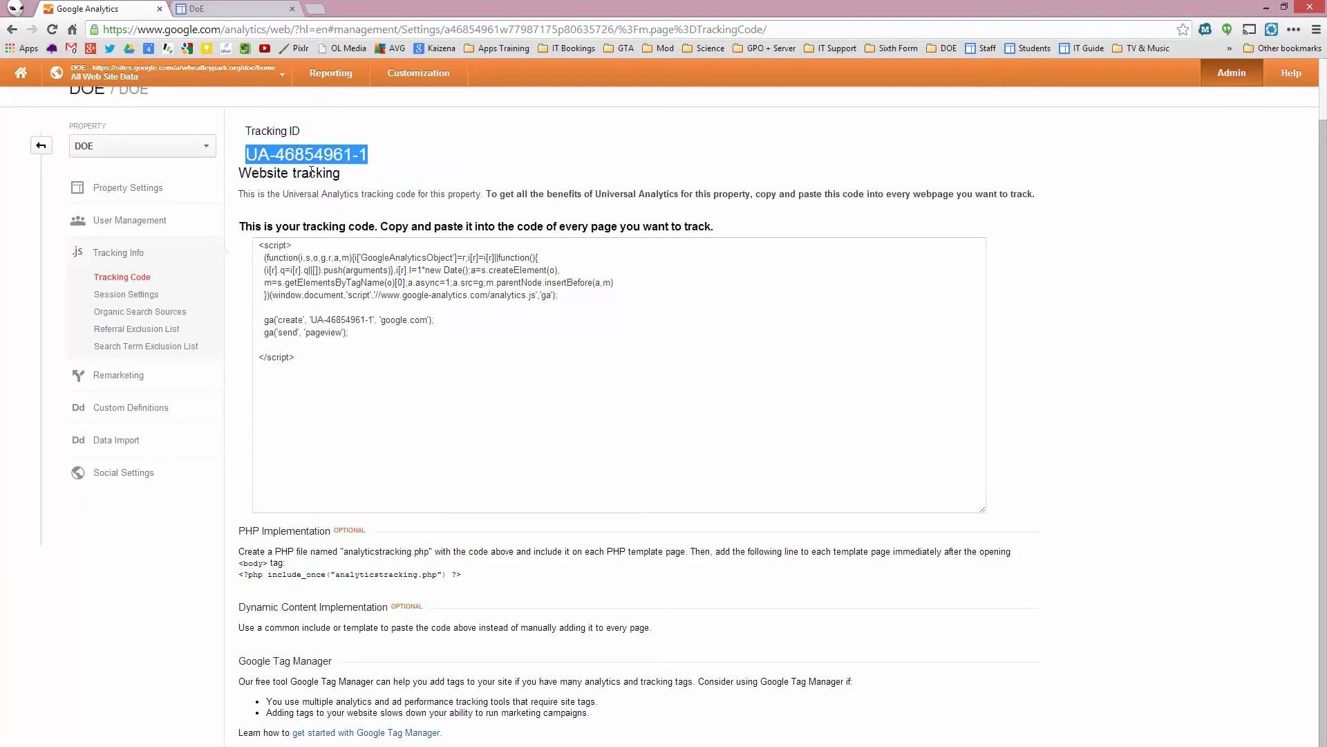
pyautogui.click(225, 11)
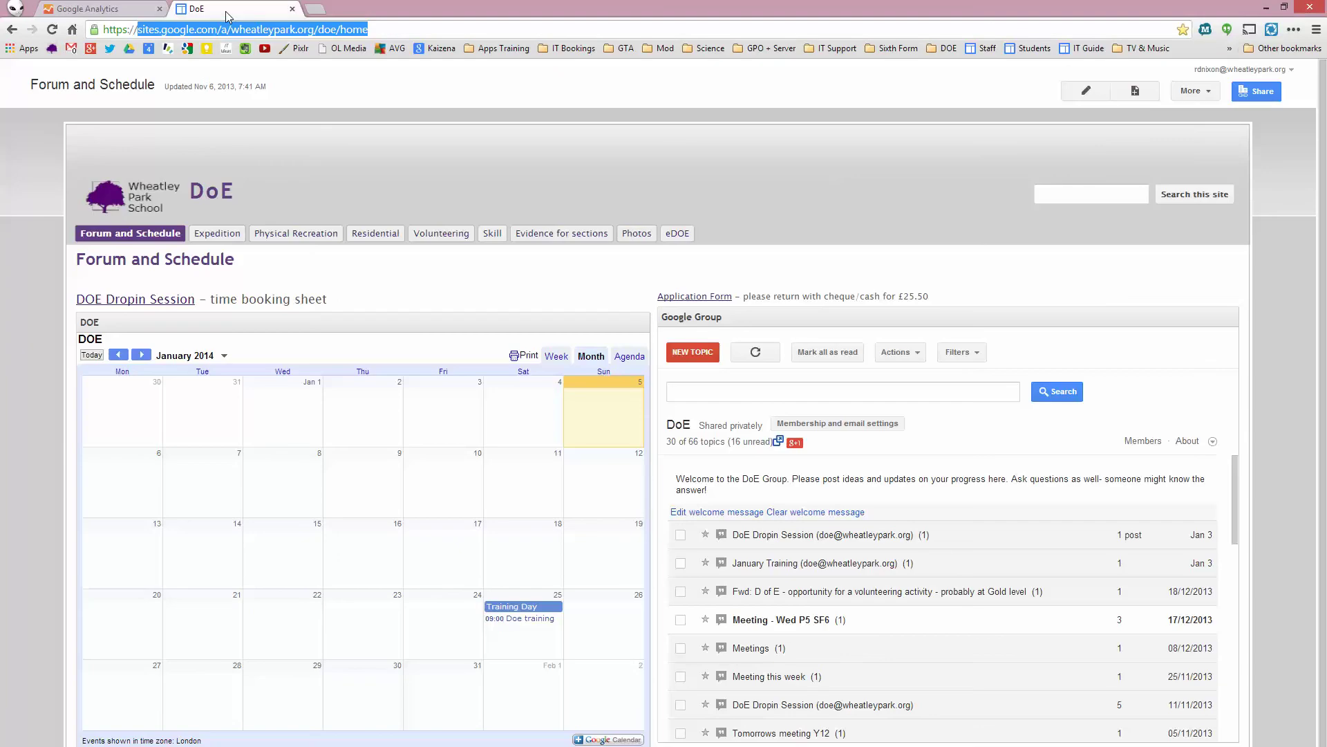
pyautogui.click(1208, 94)
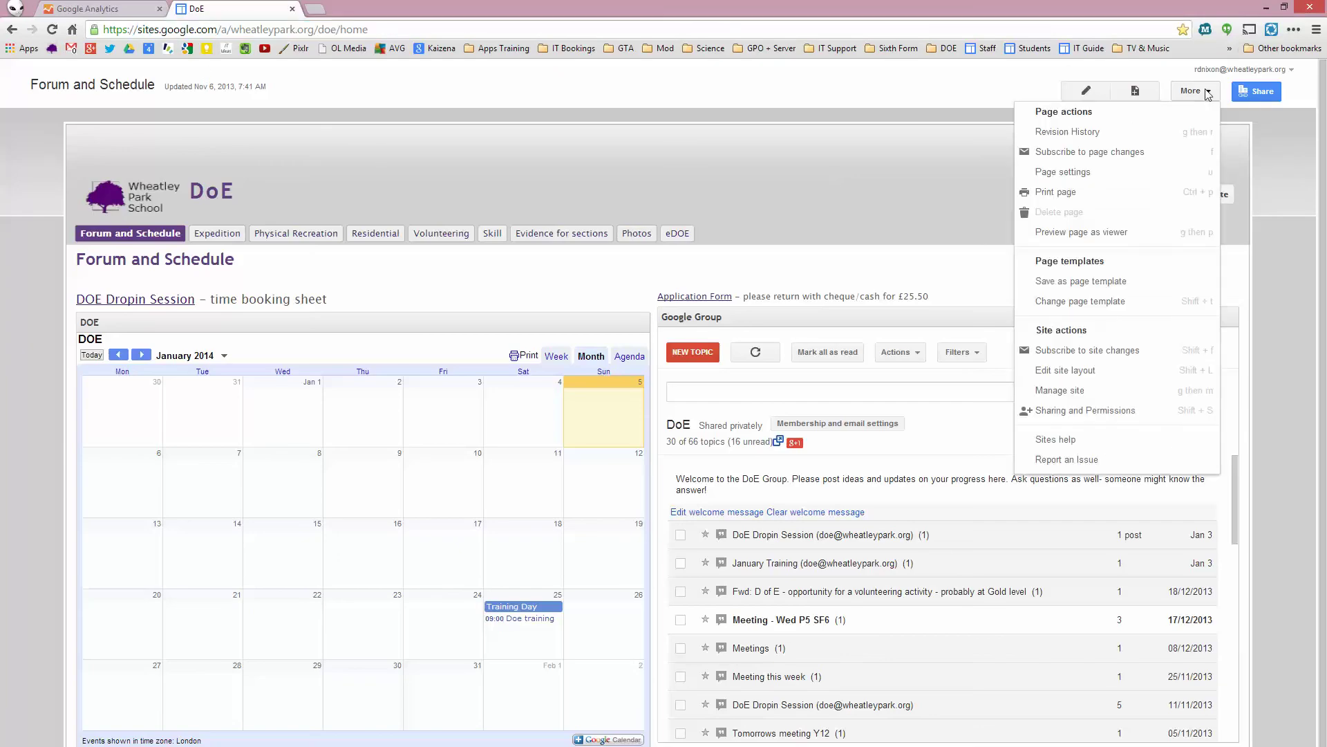
pyautogui.click(1069, 399)
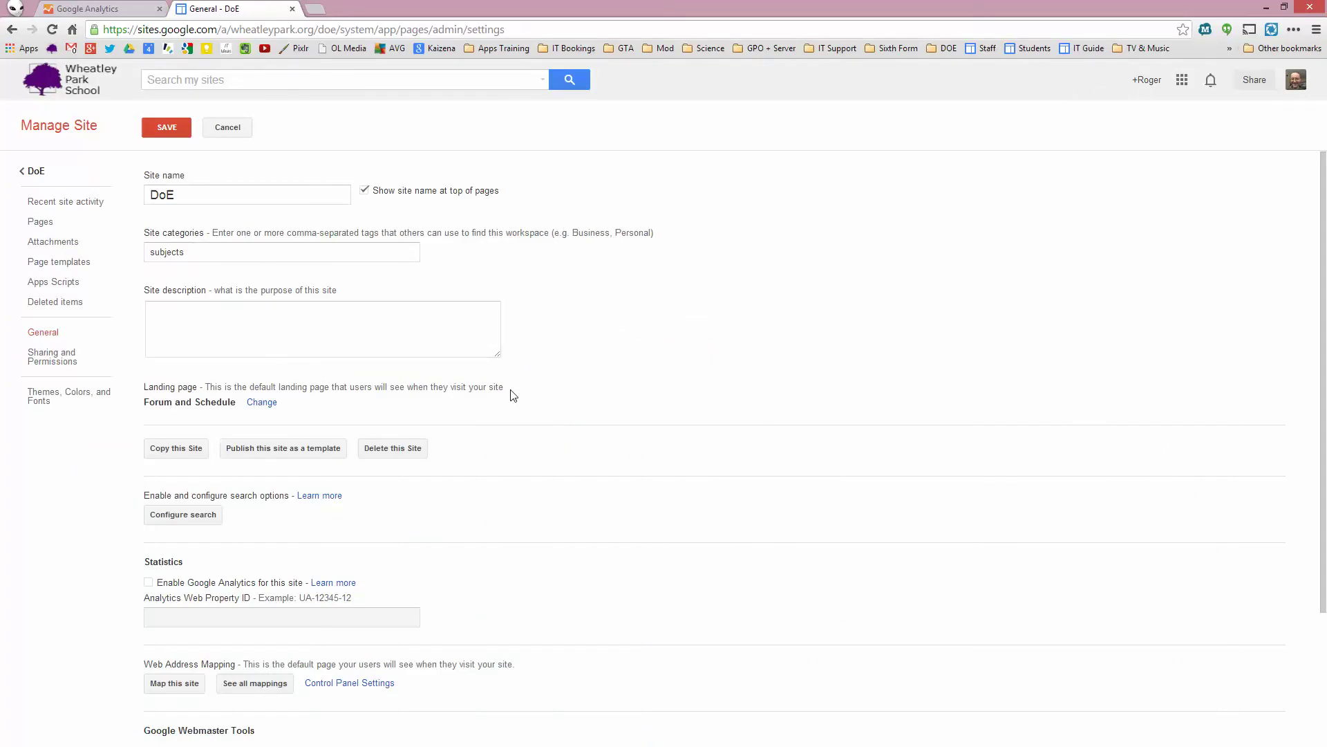
# Enable Google Analytics with property ID UA-46854961-1, save, and return to the site
pyautogui.scroll(-2, 511, 394)
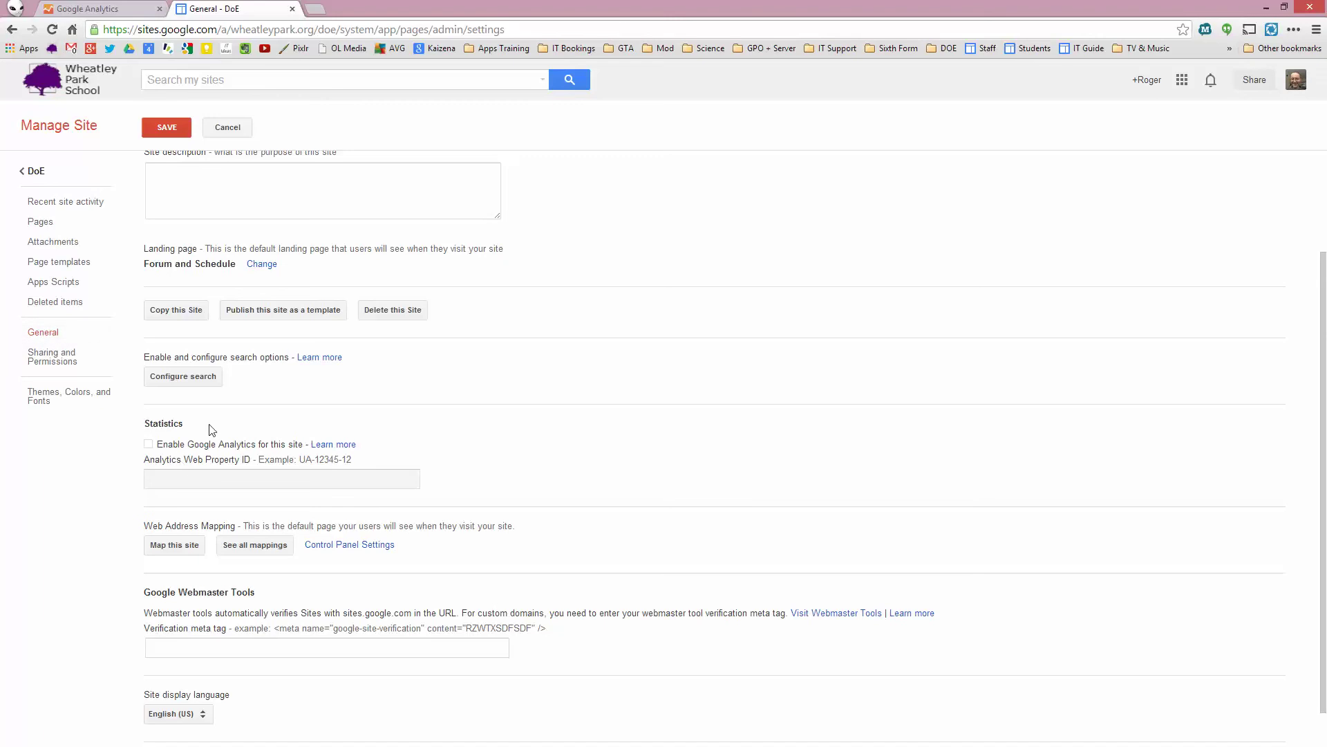
pyautogui.click(149, 446)
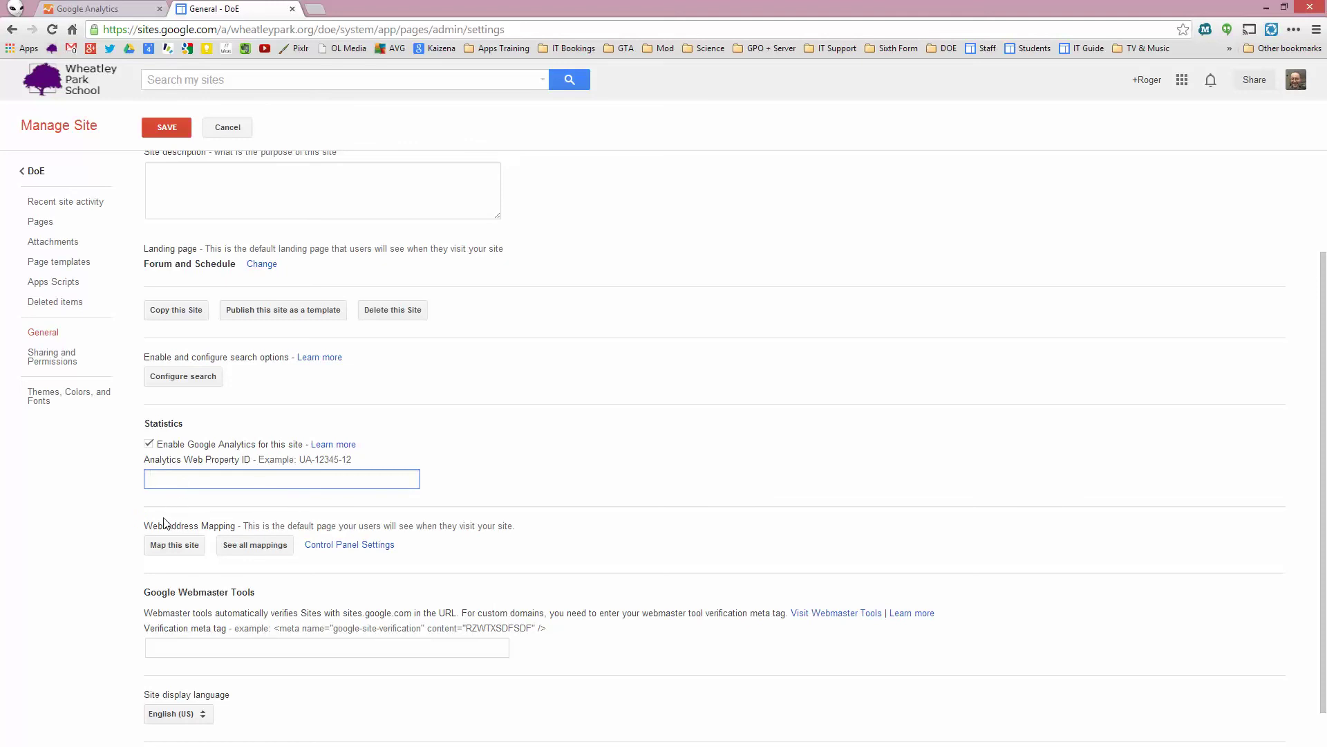
pyautogui.hotkey('ctrl', 'v')
pyautogui.scroll(2, 445, 517)
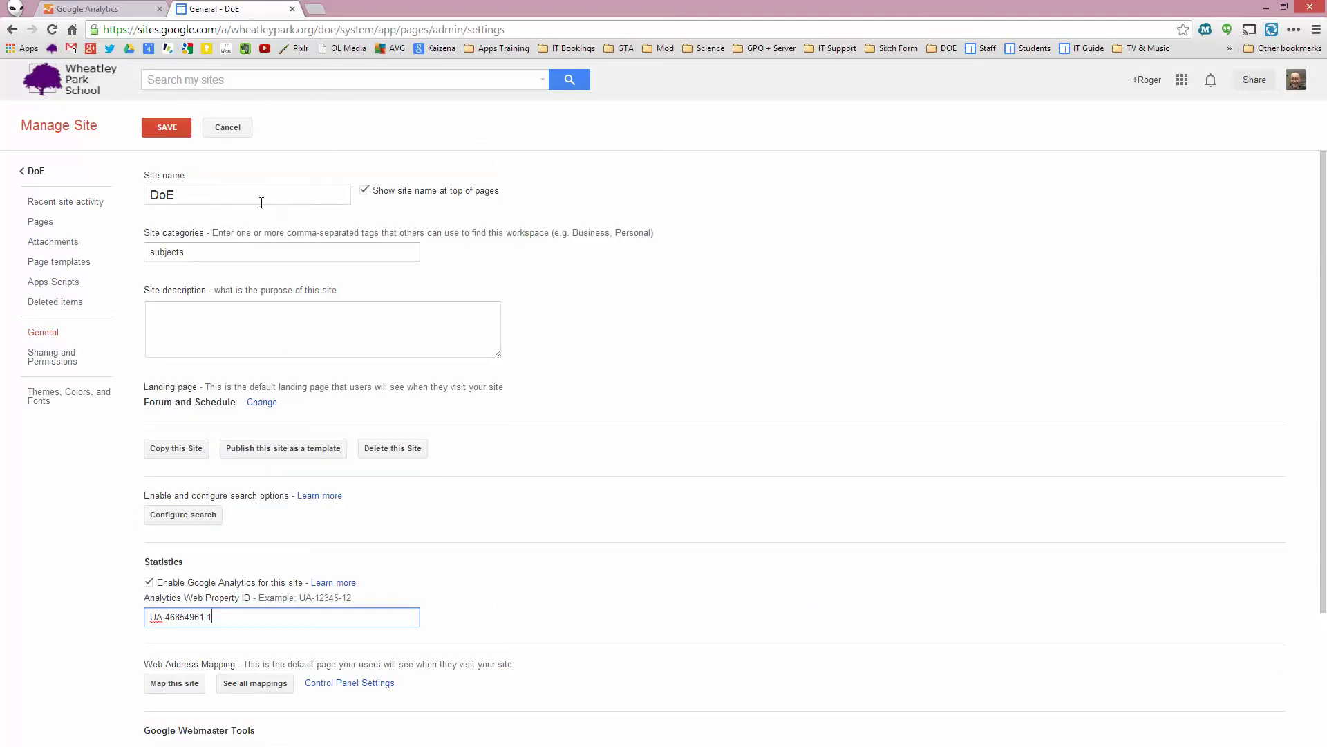
pyautogui.click(168, 128)
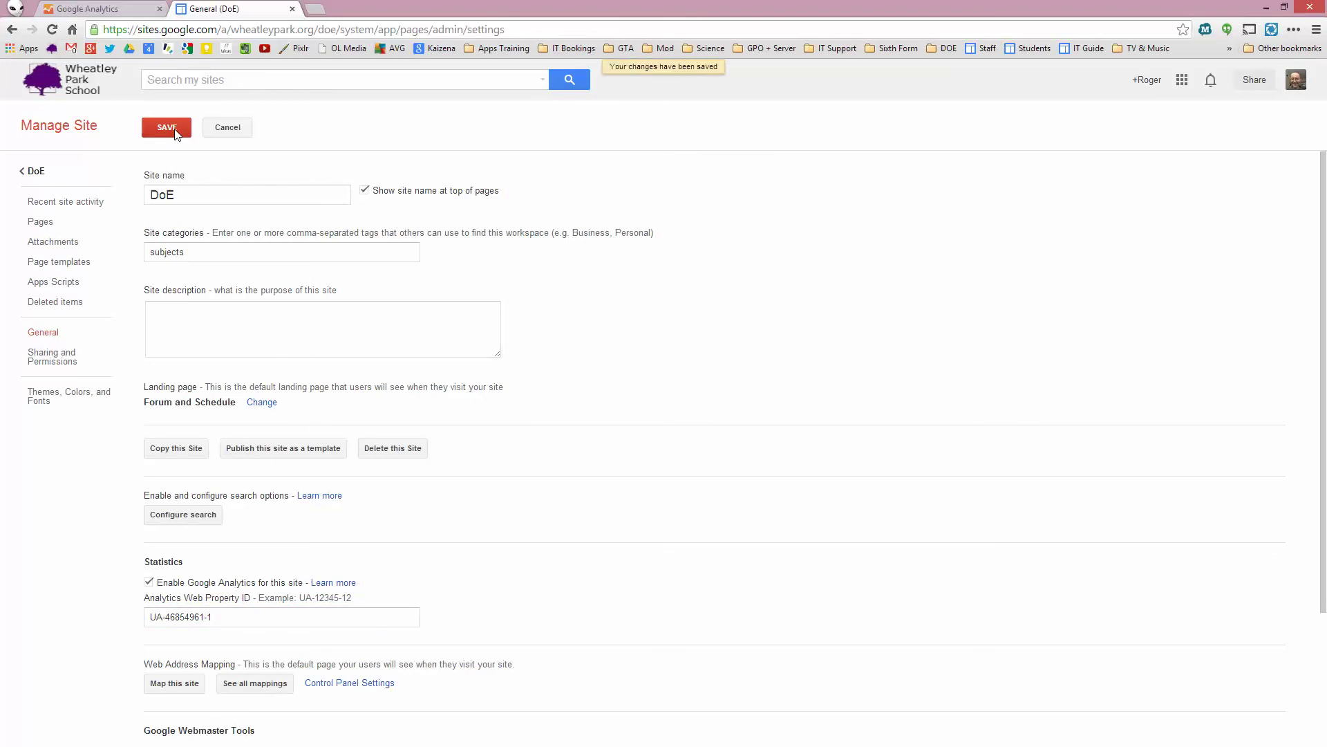
pyautogui.click(36, 178)
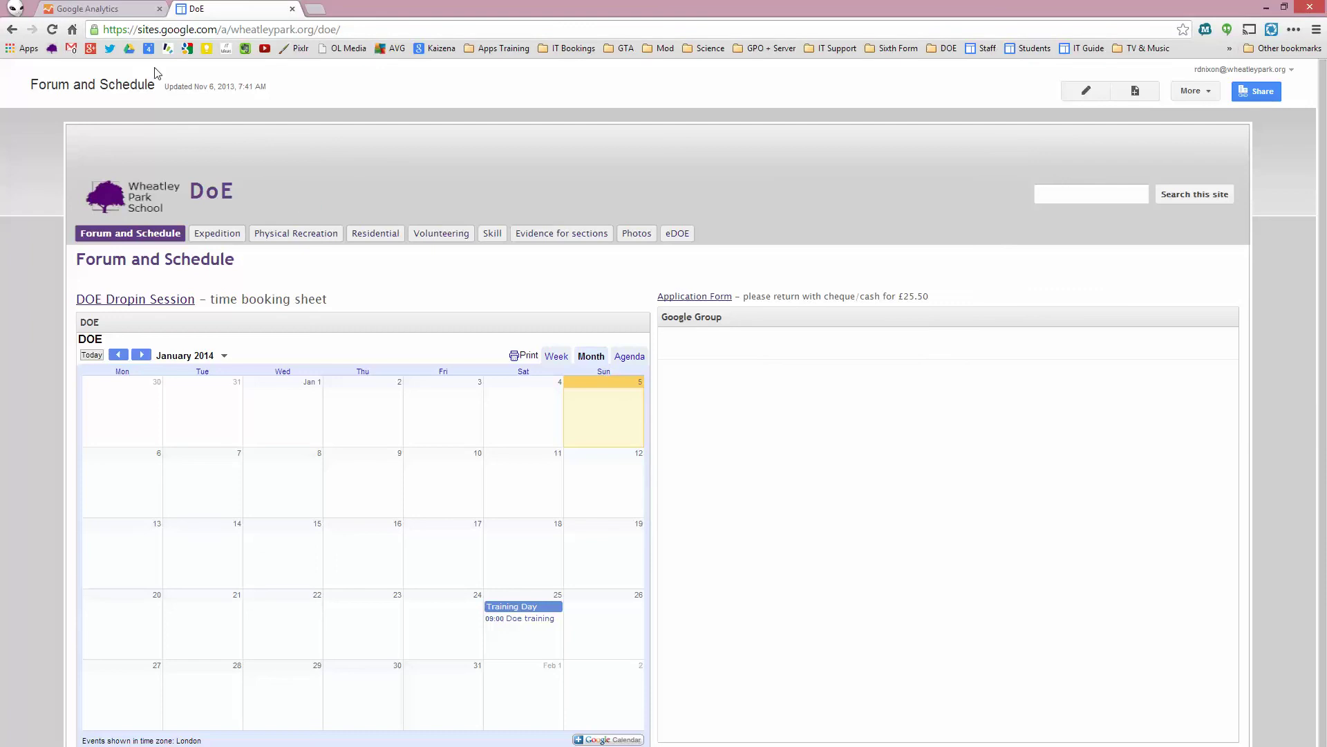
# From the Analytics home list, expand the DOE account and open its All Web Site Data report
pyautogui.click(86, 9)
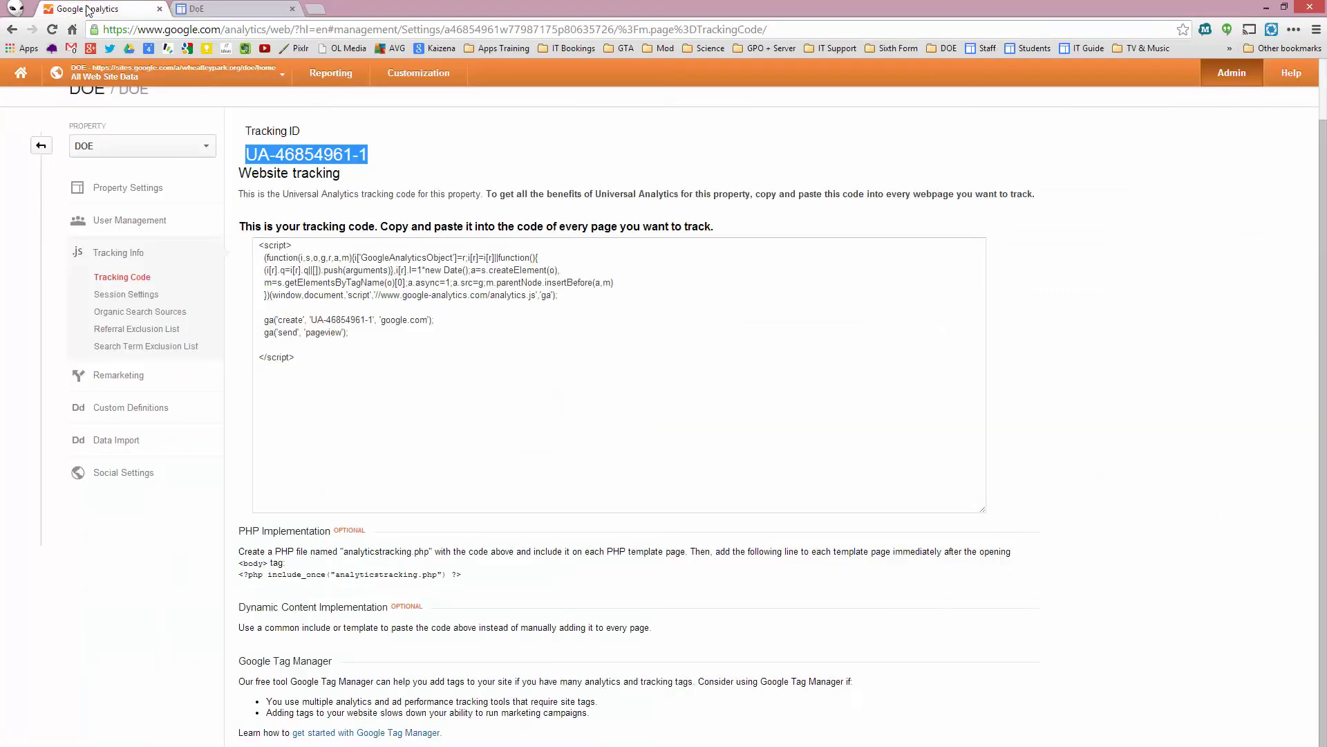
pyautogui.scroll(1, 40, 157)
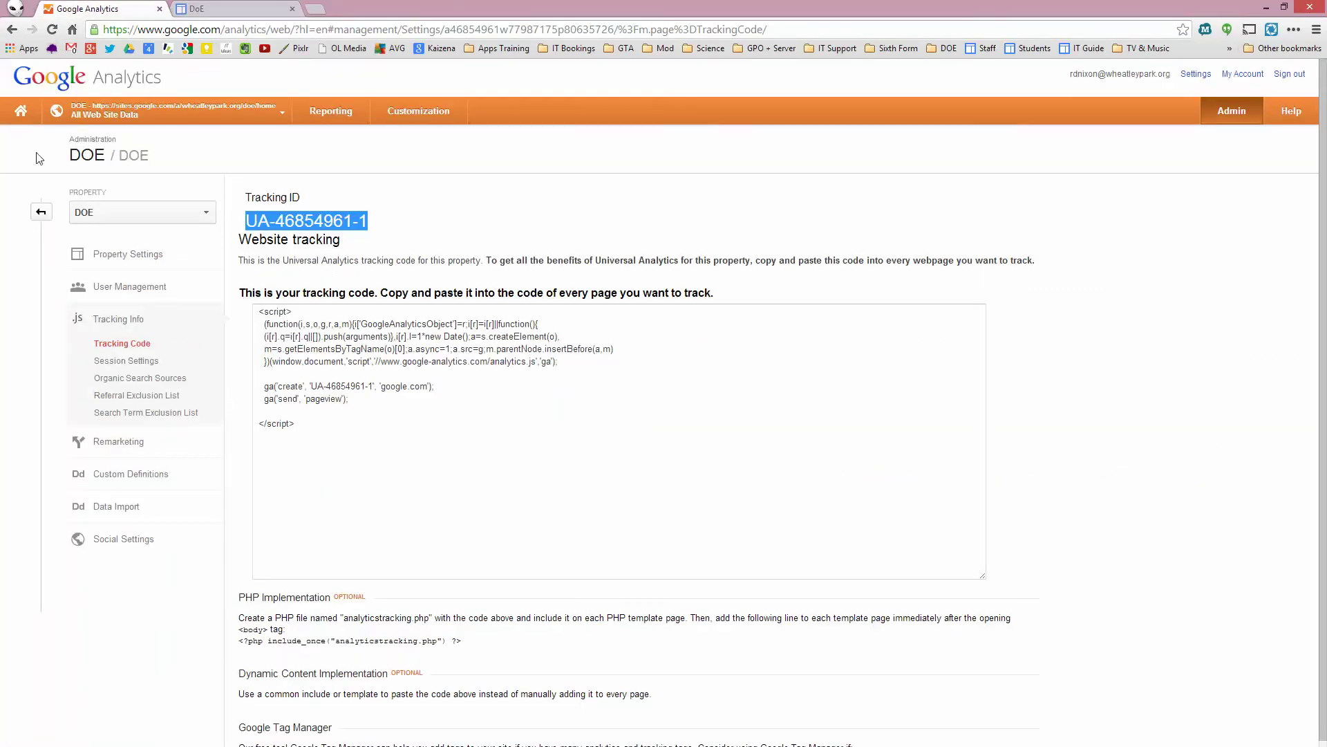
pyautogui.click(23, 115)
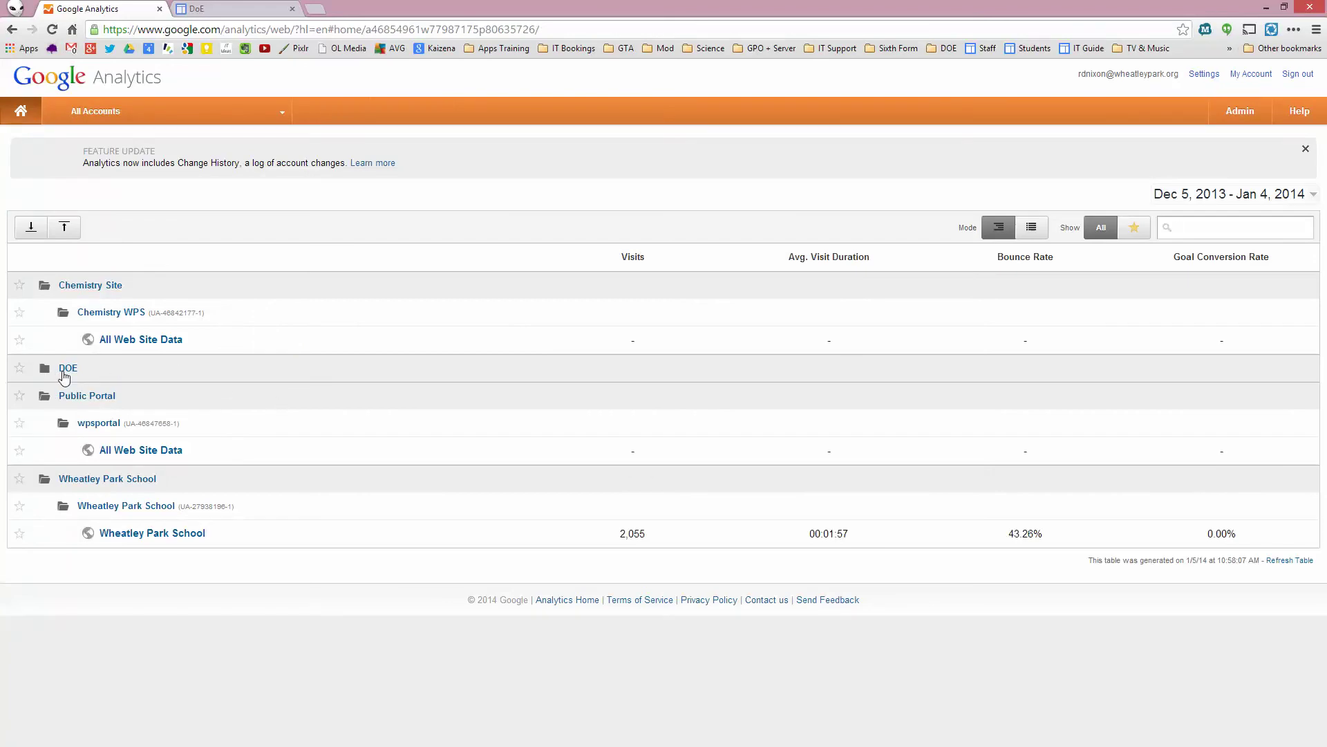
pyautogui.click(67, 374)
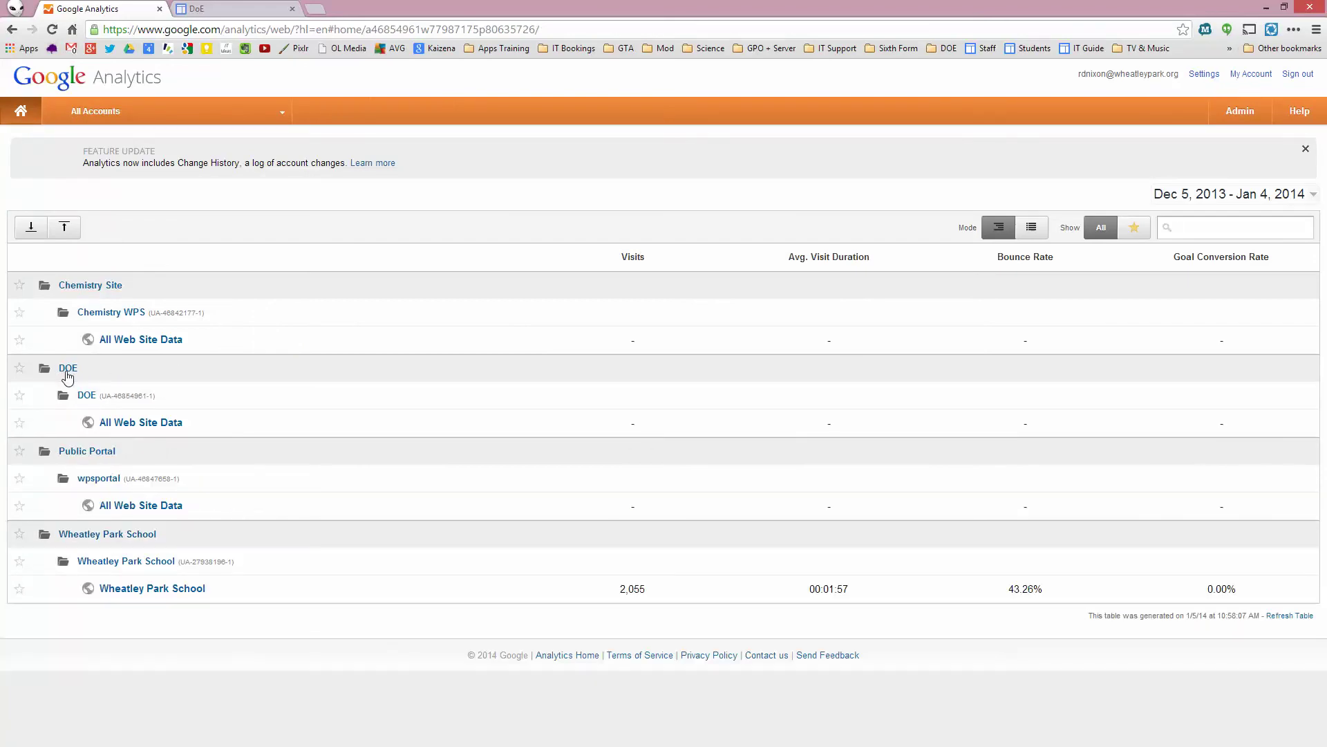
pyautogui.click(163, 426)
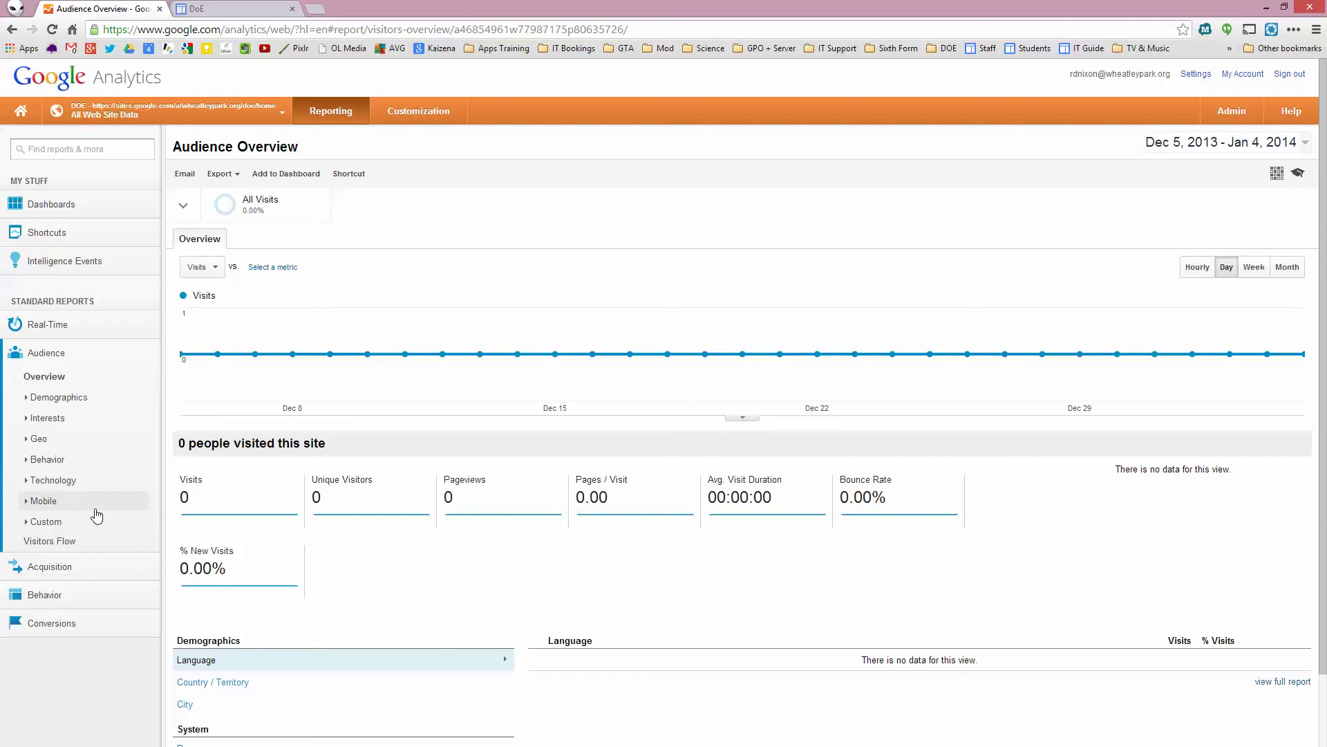
# Open the Real-Time Overview showing 1 active visitor, then close the DoE site tab
pyautogui.click(58, 333)
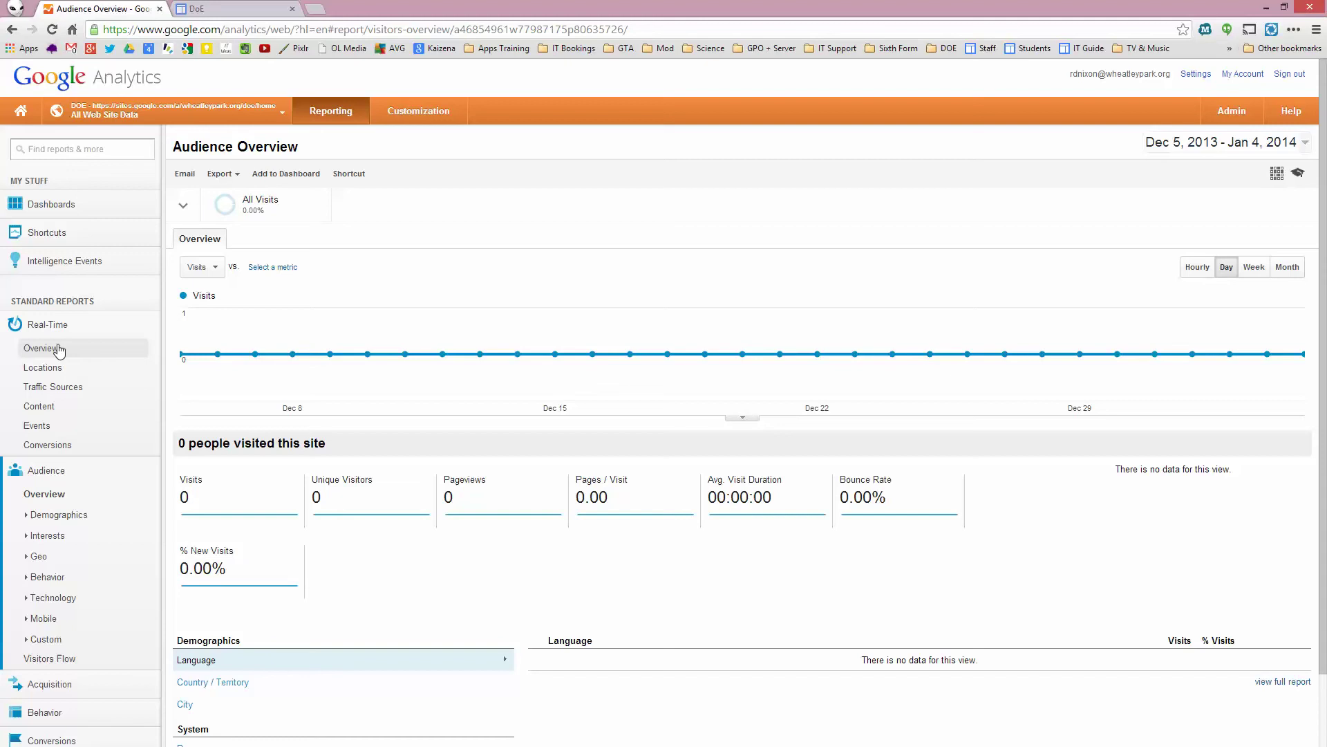
pyautogui.click(50, 349)
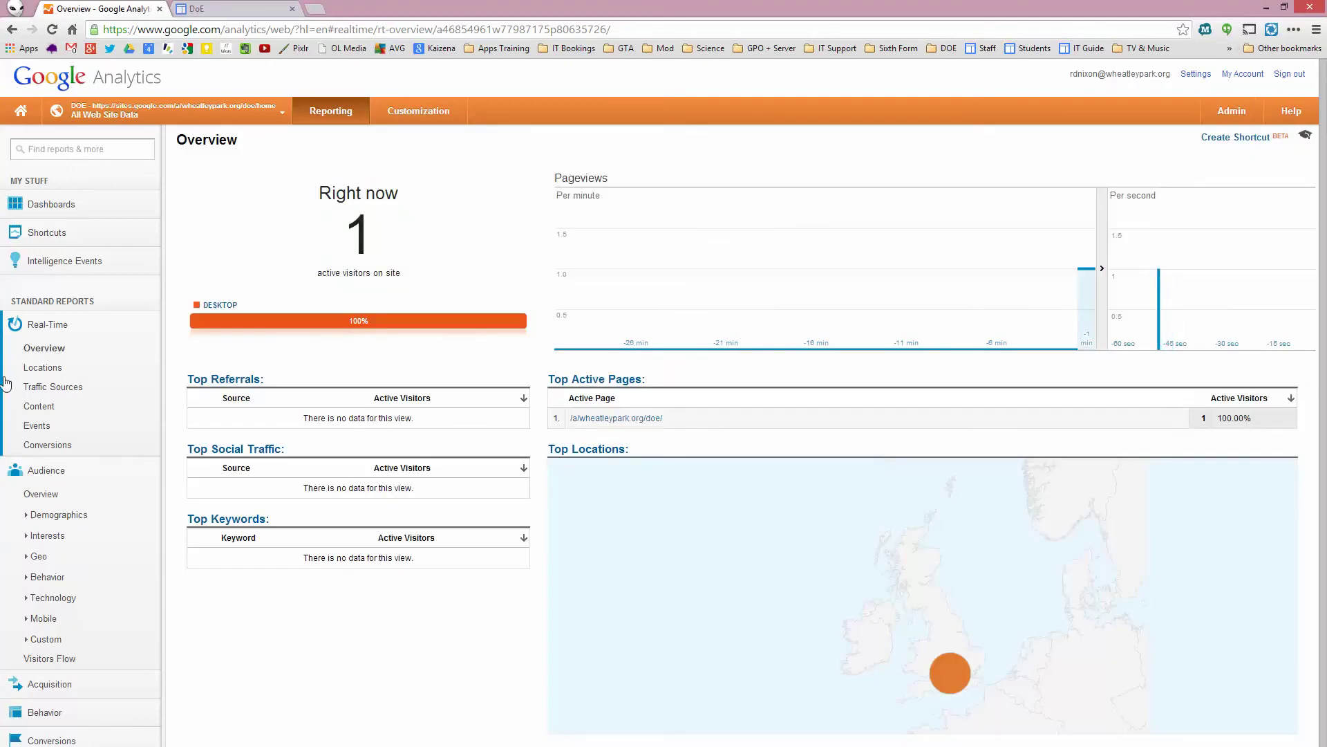
pyautogui.moveTo(947, 676)
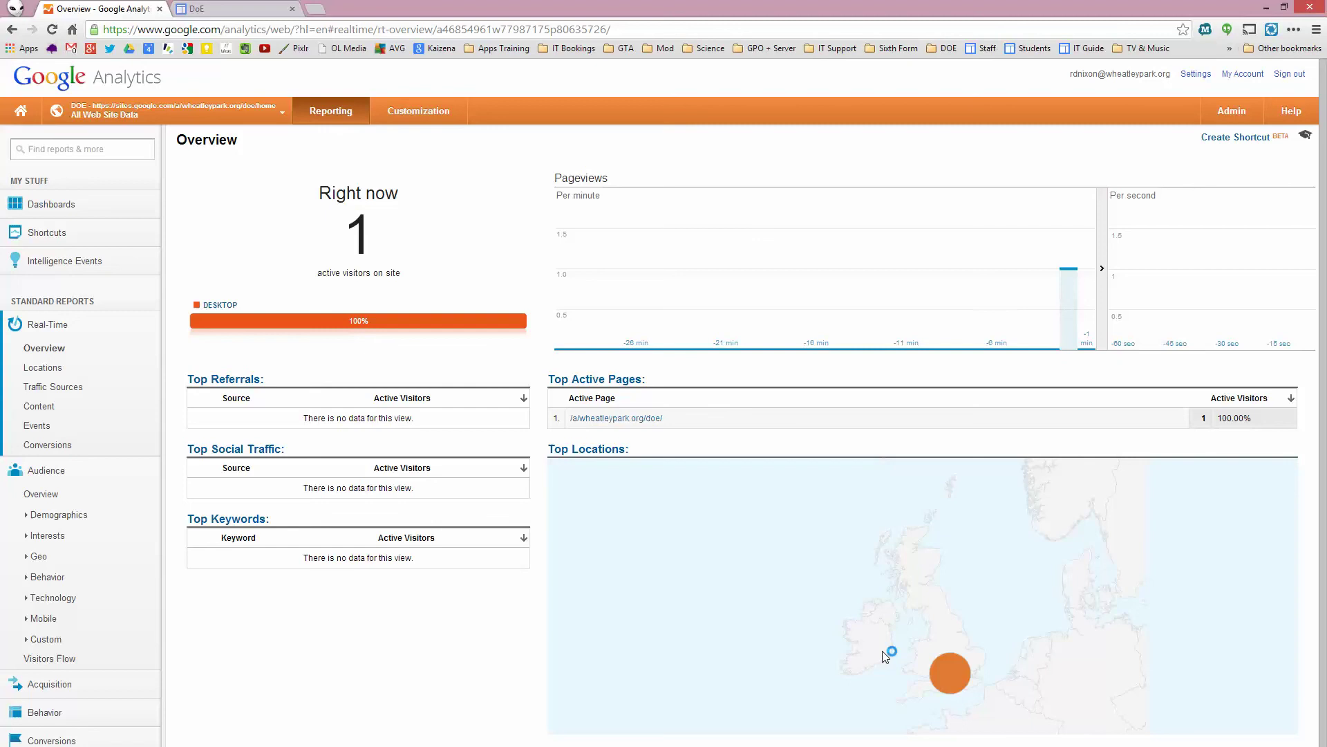
pyautogui.click(214, 9)
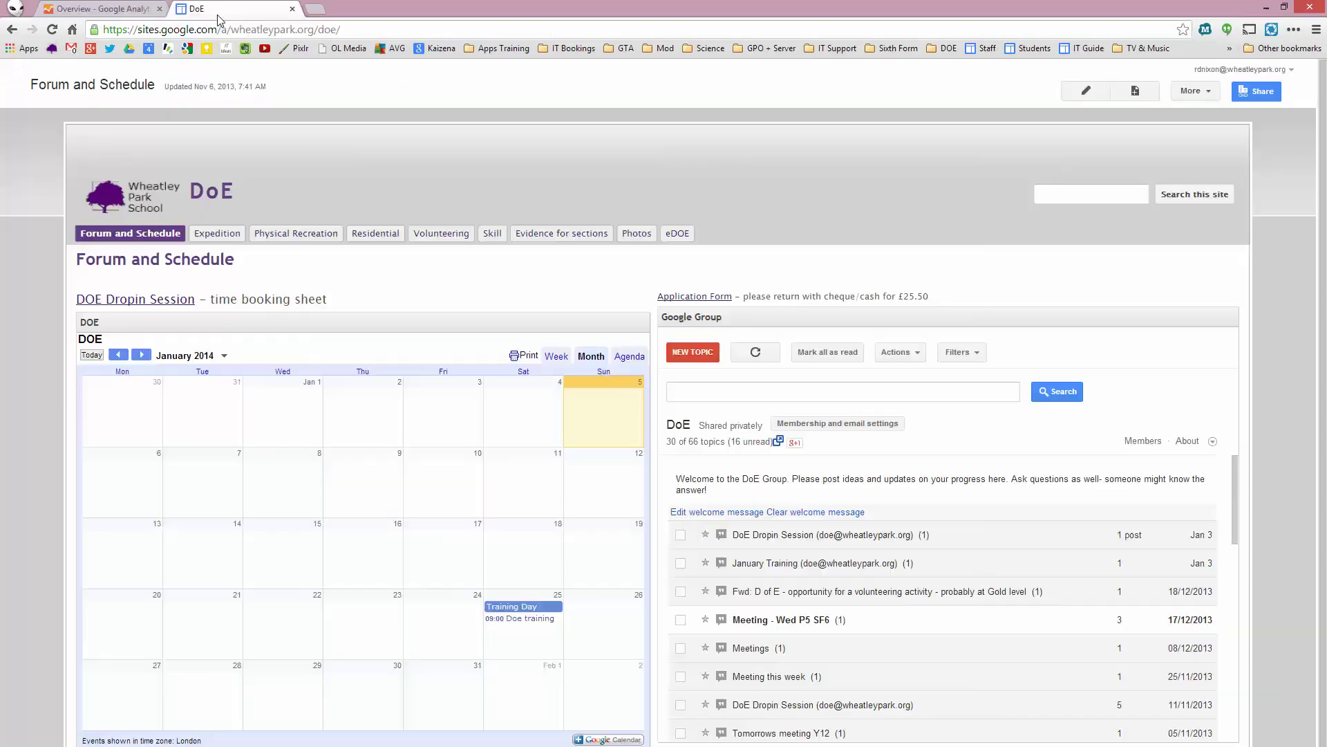
pyautogui.click(121, 10)
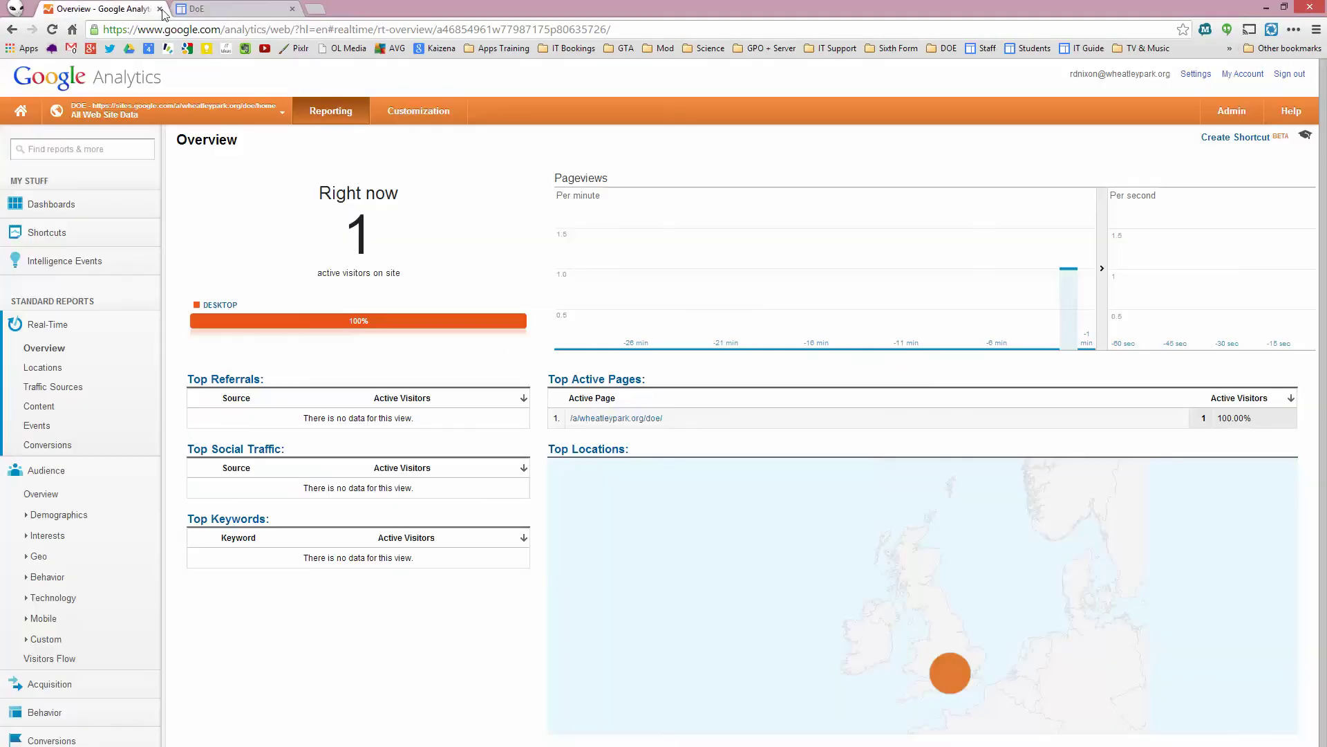
pyautogui.click(292, 9)
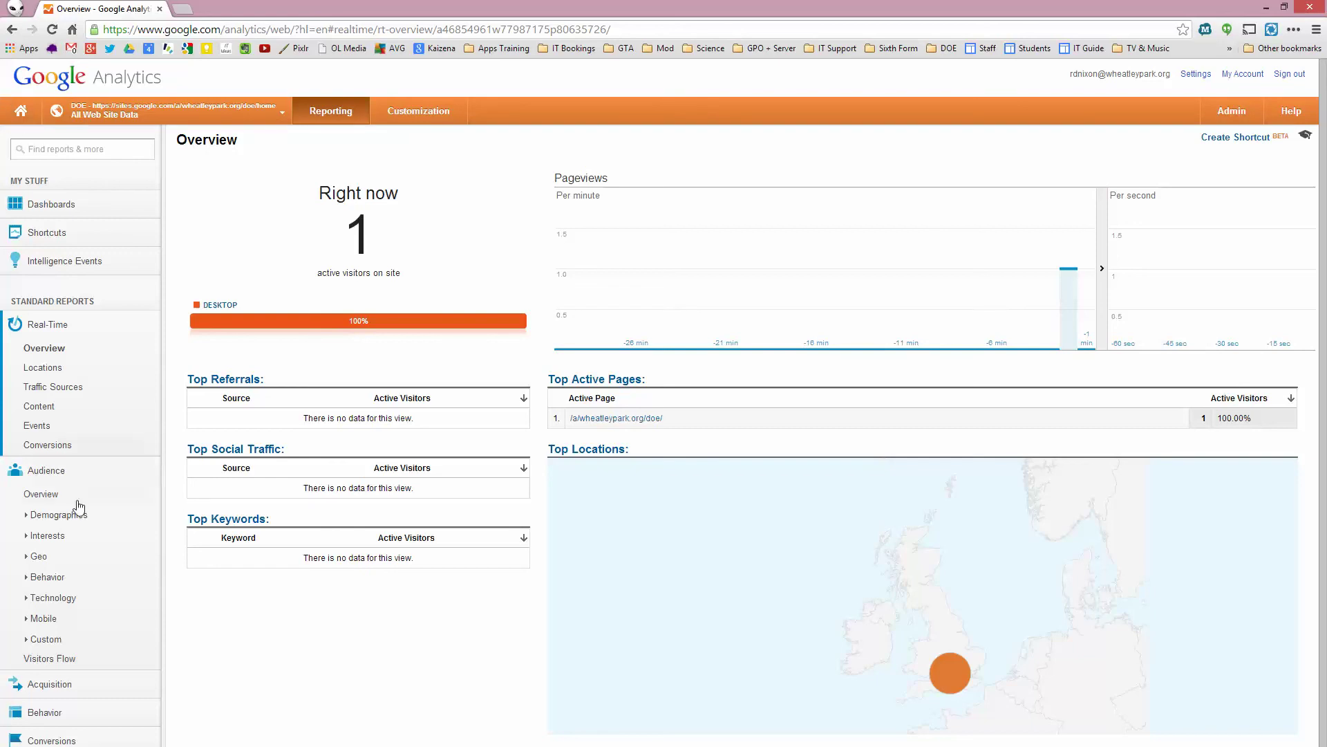
# Open Audience Overview, then go Home and open wpsportal's All Web Site Data report
pyautogui.click(60, 474)
pyautogui.click(60, 475)
pyautogui.click(57, 495)
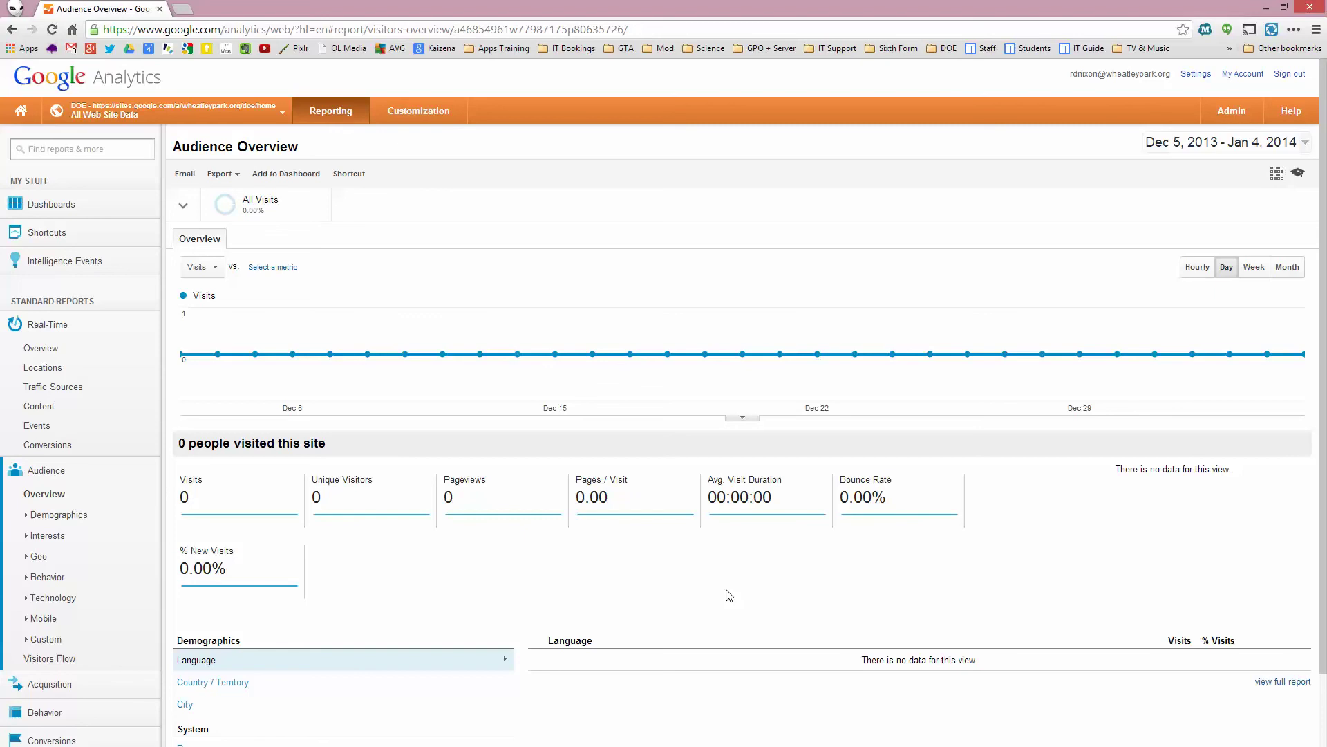
pyautogui.click(15, 116)
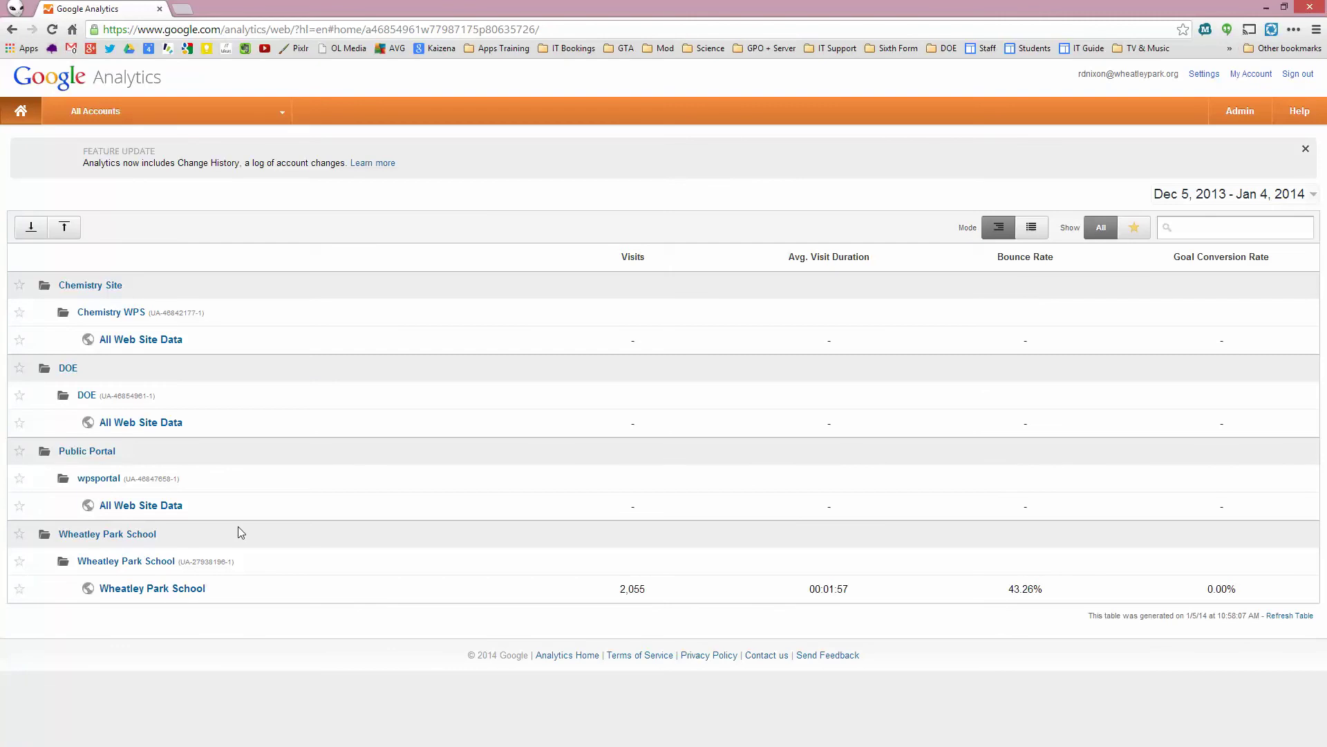
pyautogui.click(161, 513)
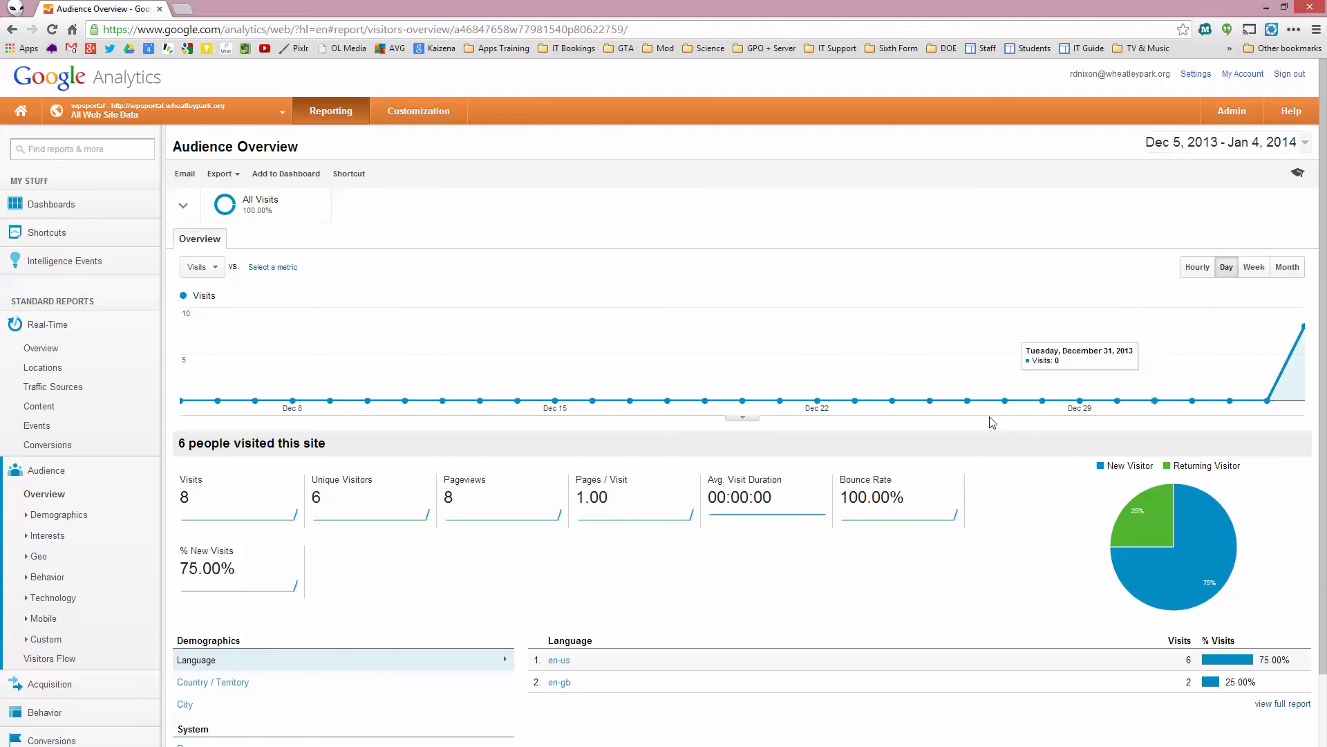
# Break down wpsportal's visitors by country (United Kingdom, Canada), then go back to the All Accounts list
pyautogui.scroll(-2, 726, 511)
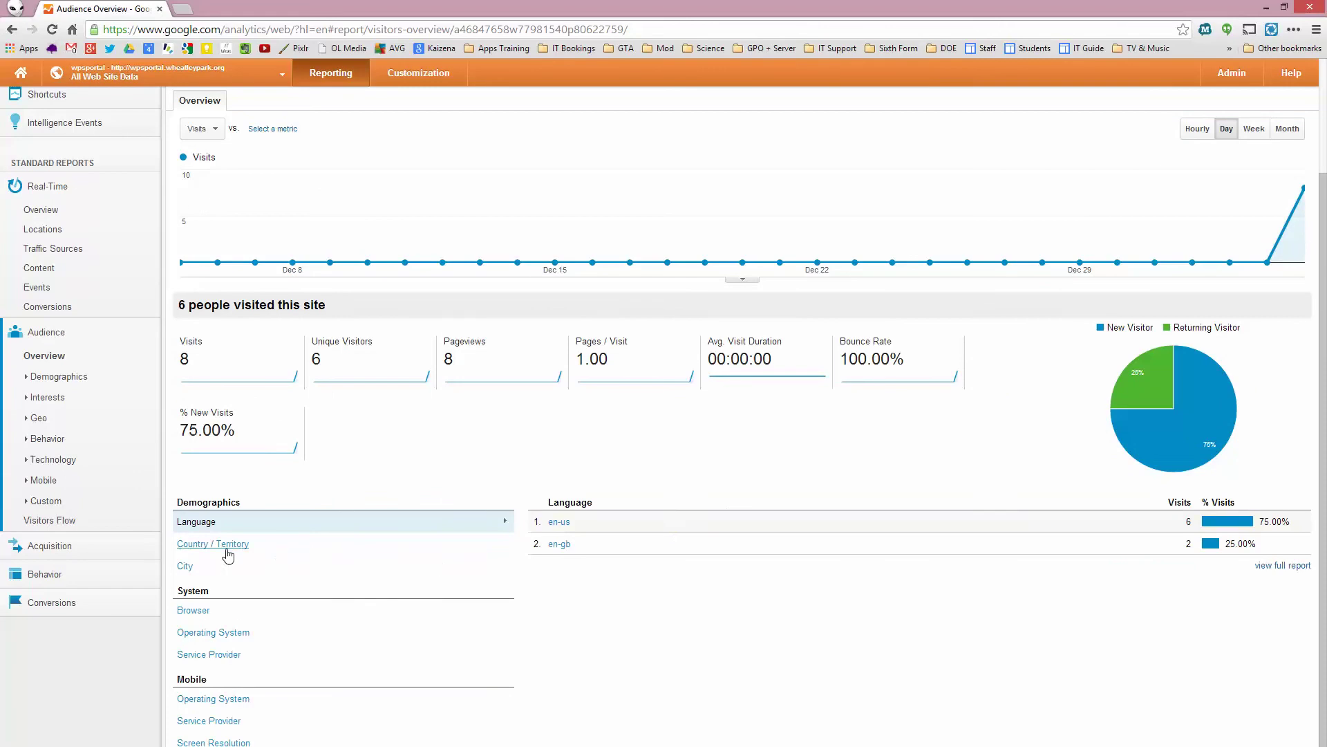
pyautogui.click(231, 546)
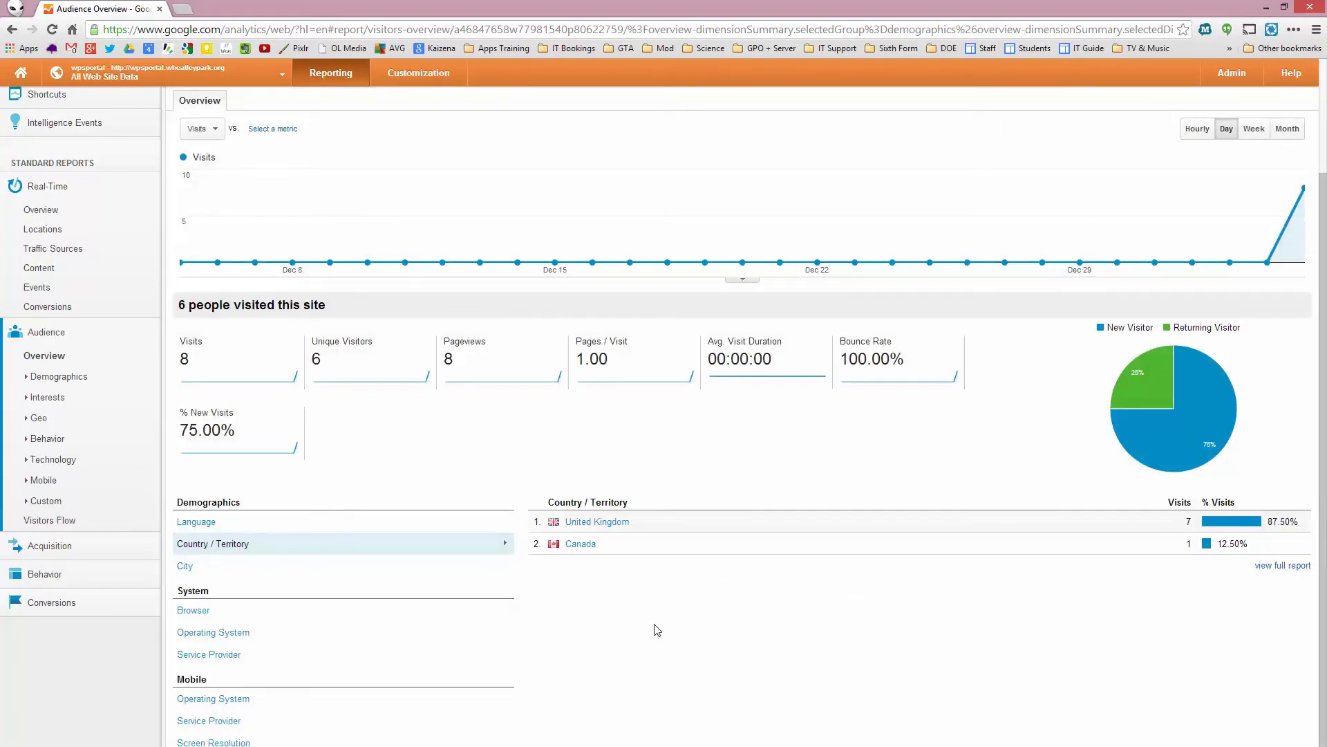
pyautogui.scroll(2, 595, 616)
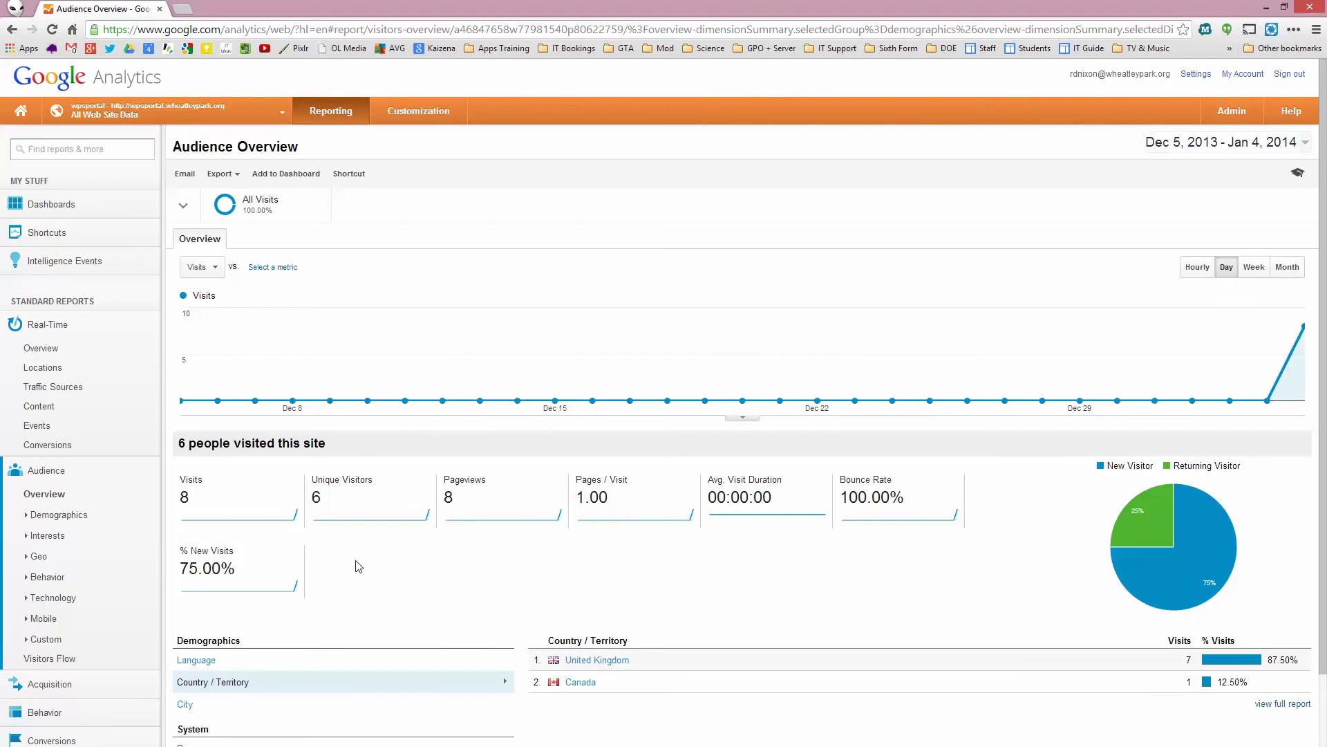
pyautogui.click(14, 119)
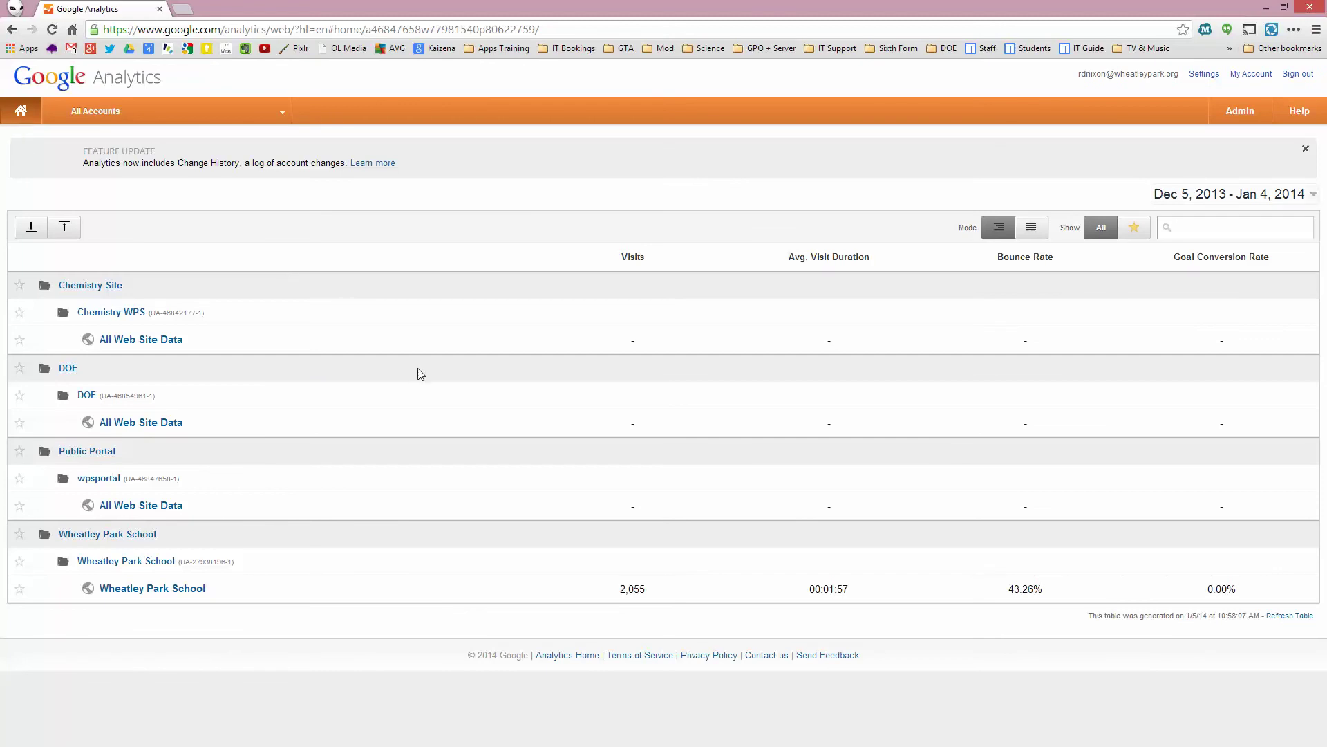
# Open the Wheatley Park School view's Audience Overview, showing 2,156 visits from 1,421 people
pyautogui.click(183, 589)
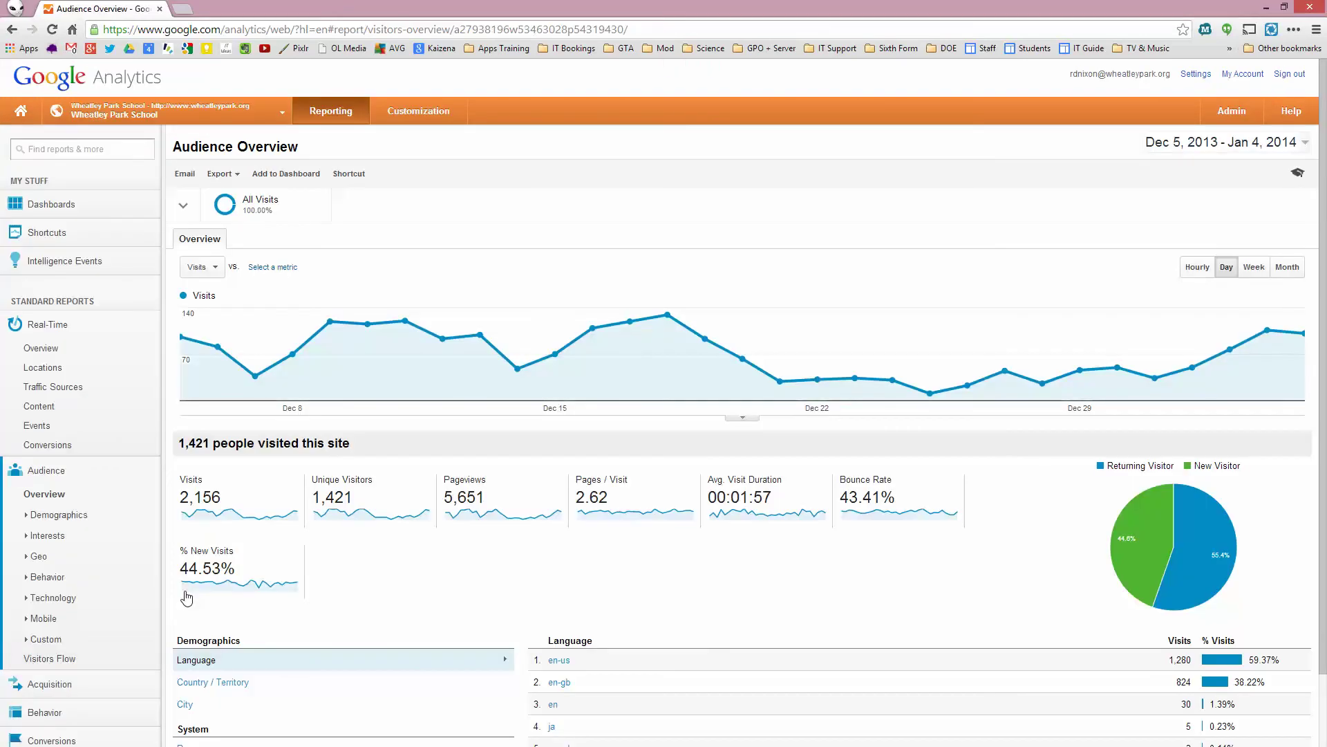